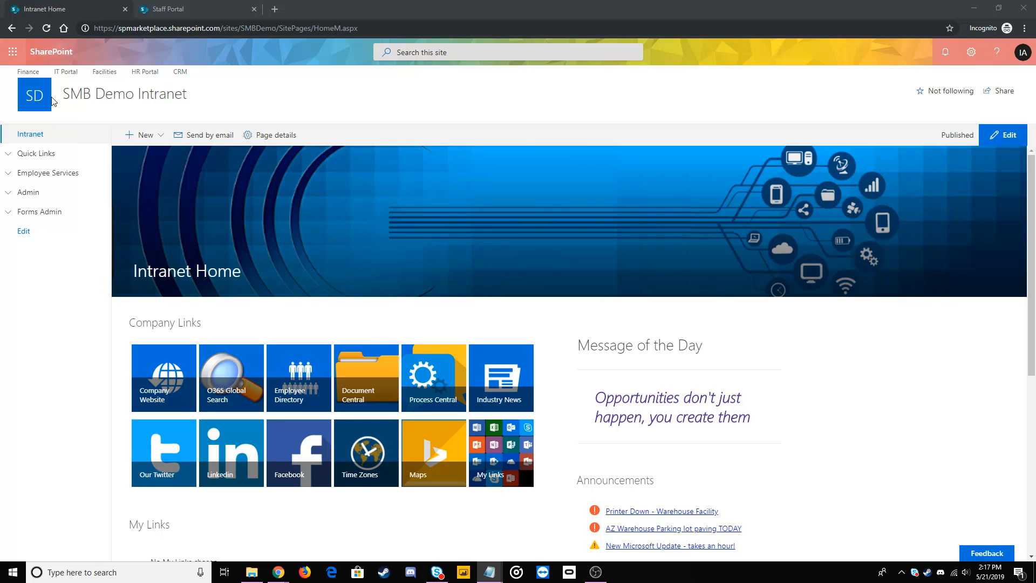
- Open the Service Request list from the Finance staff portal and view the column types offered for adding a column
{"action": "left_click", "coordinate": [169, 9]}
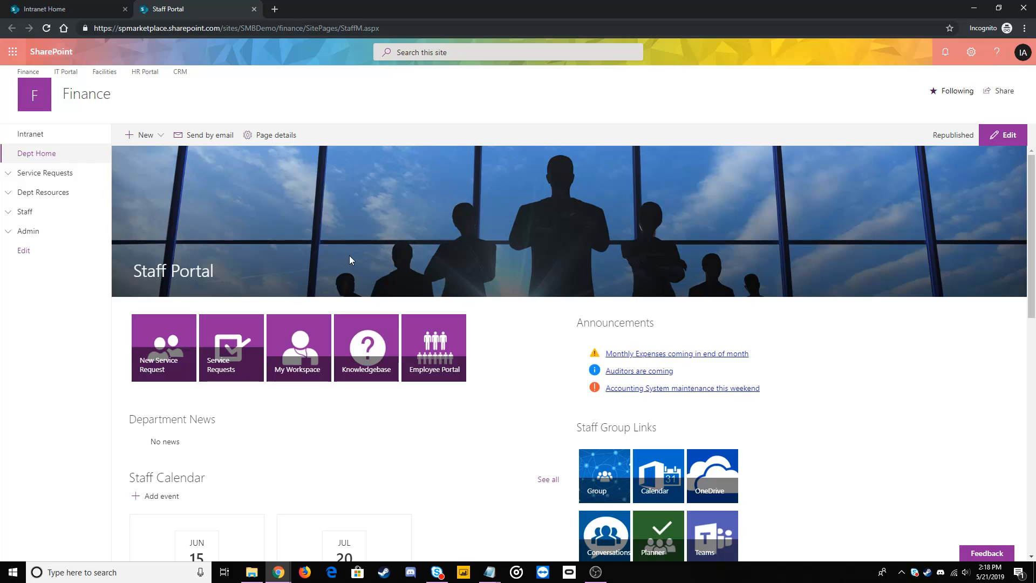
{"action": "left_click", "coordinate": [222, 354]}
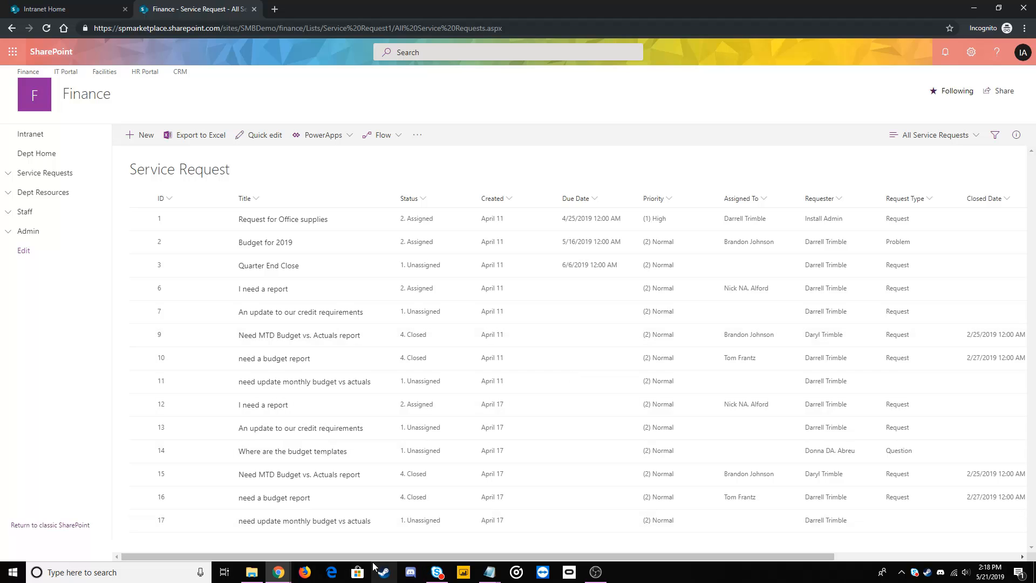
{"action": "left_click_drag", "start_coordinate": [374, 557], "coordinate": [566, 562]}
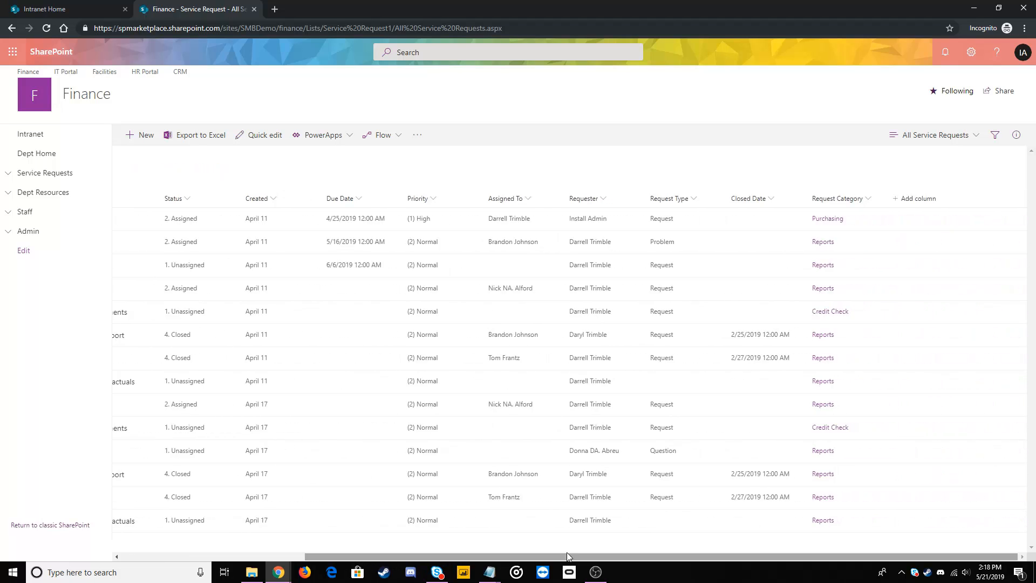
{"action": "left_click", "coordinate": [924, 201]}
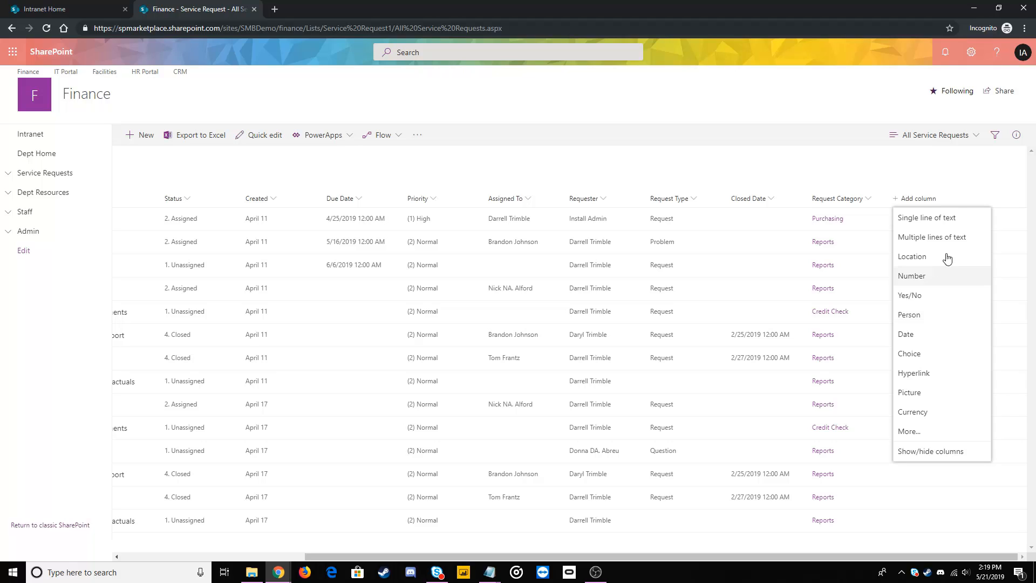
{"action": "left_click", "coordinate": [900, 177]}
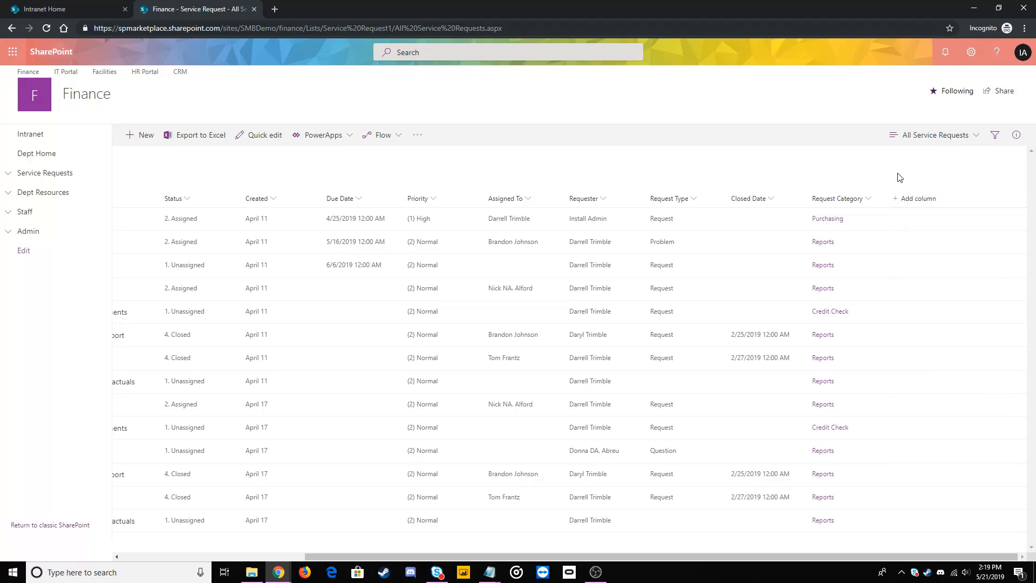
- Open the list settings for Service Request, review its existing columns and start creating a new column
{"action": "left_click", "coordinate": [971, 52]}
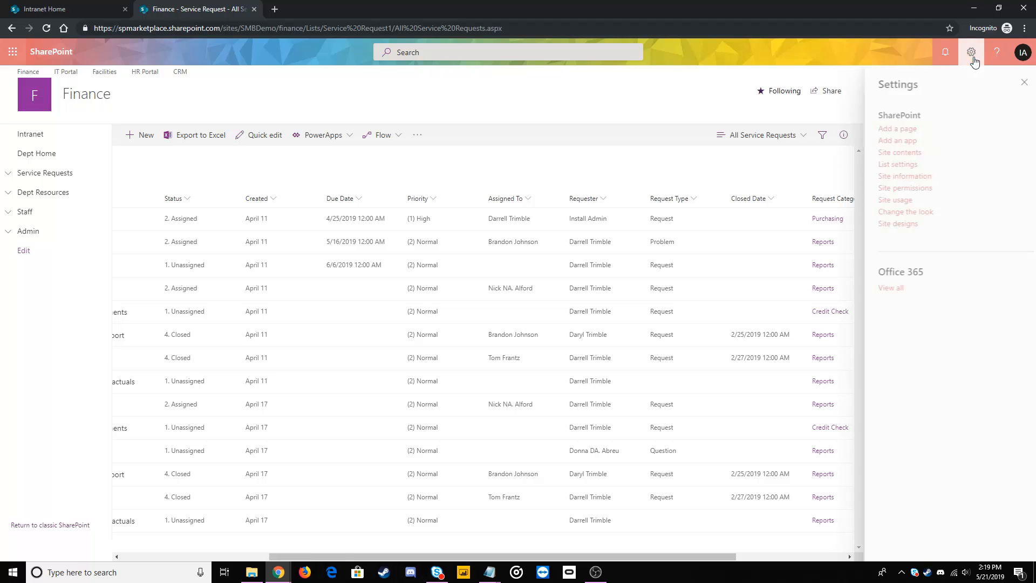
{"action": "left_click", "coordinate": [890, 165]}
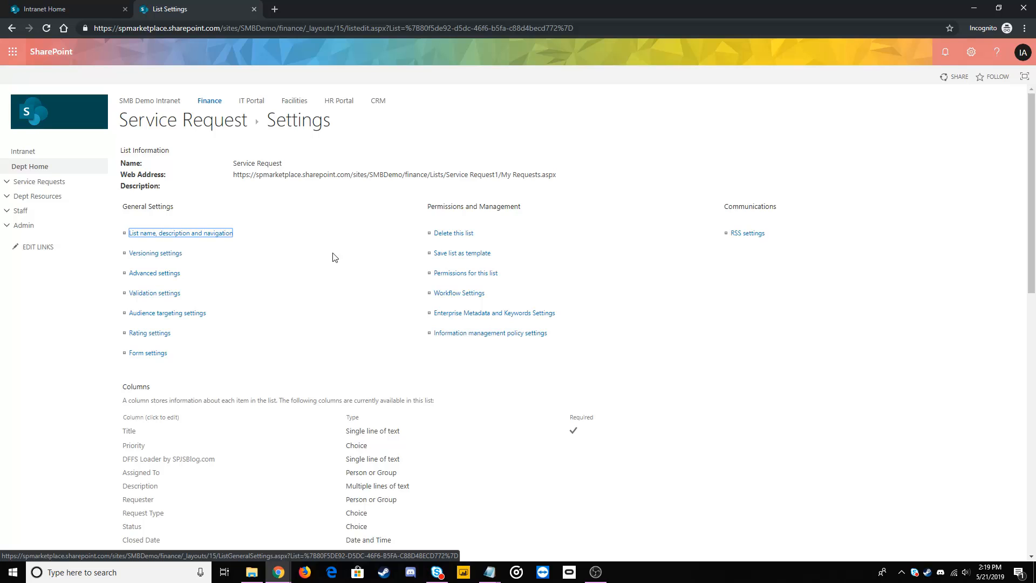
{"action": "scroll", "coordinate": [337, 258], "scroll_direction": "down", "scroll_amount": 1}
{"action": "scroll", "coordinate": [336, 258], "scroll_direction": "down", "scroll_amount": 3}
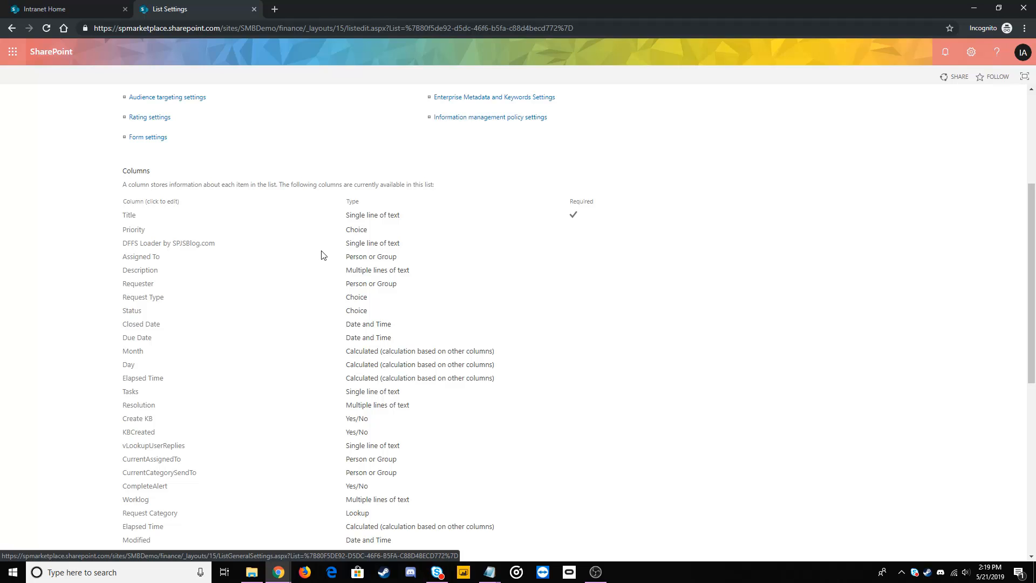
{"action": "scroll", "coordinate": [236, 398], "scroll_direction": "down", "scroll_amount": 1}
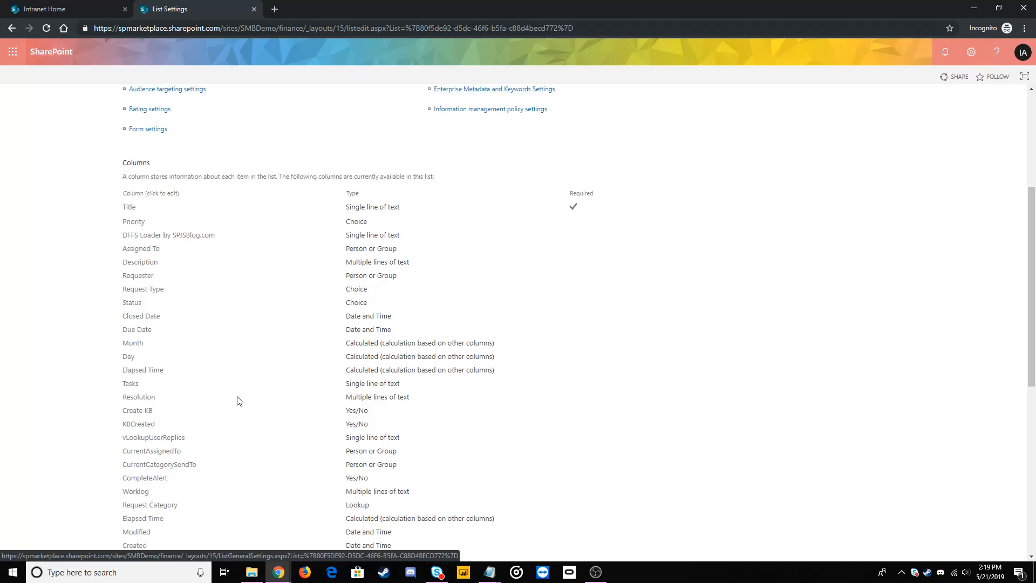
{"action": "scroll", "coordinate": [243, 394], "scroll_direction": "down", "scroll_amount": 1}
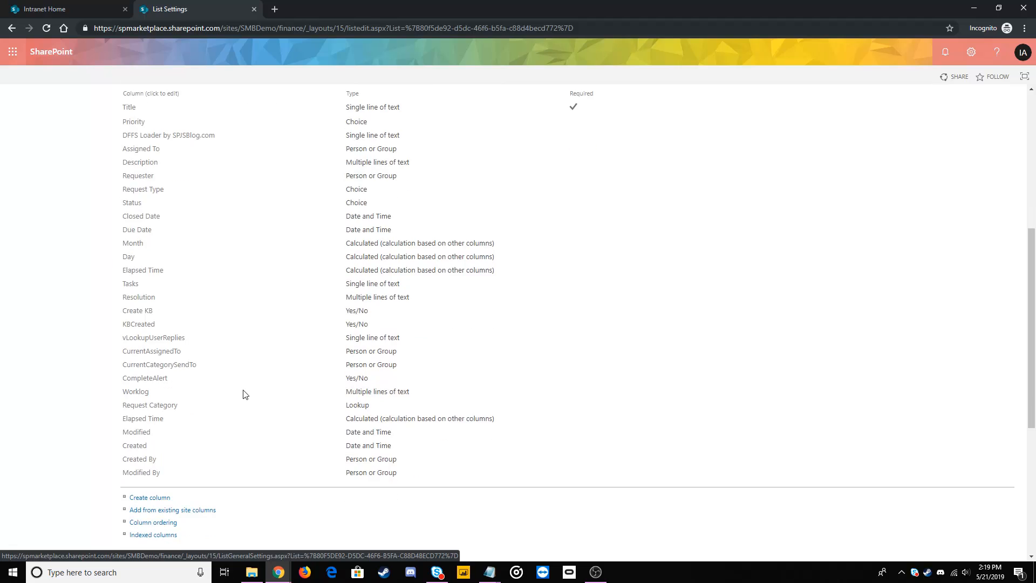
{"action": "scroll", "coordinate": [244, 394], "scroll_direction": "down", "scroll_amount": 1}
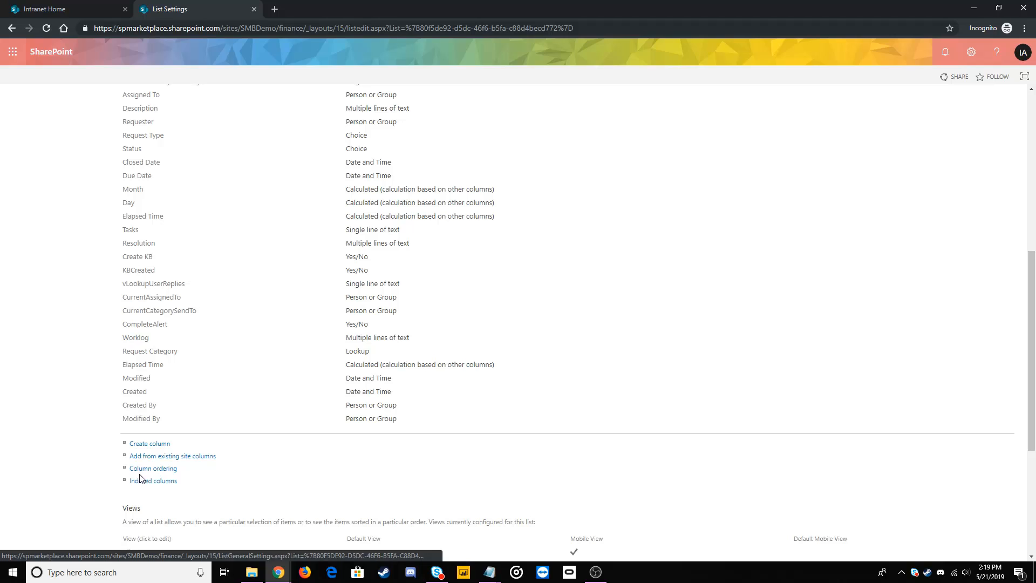
{"action": "left_click", "coordinate": [145, 444]}
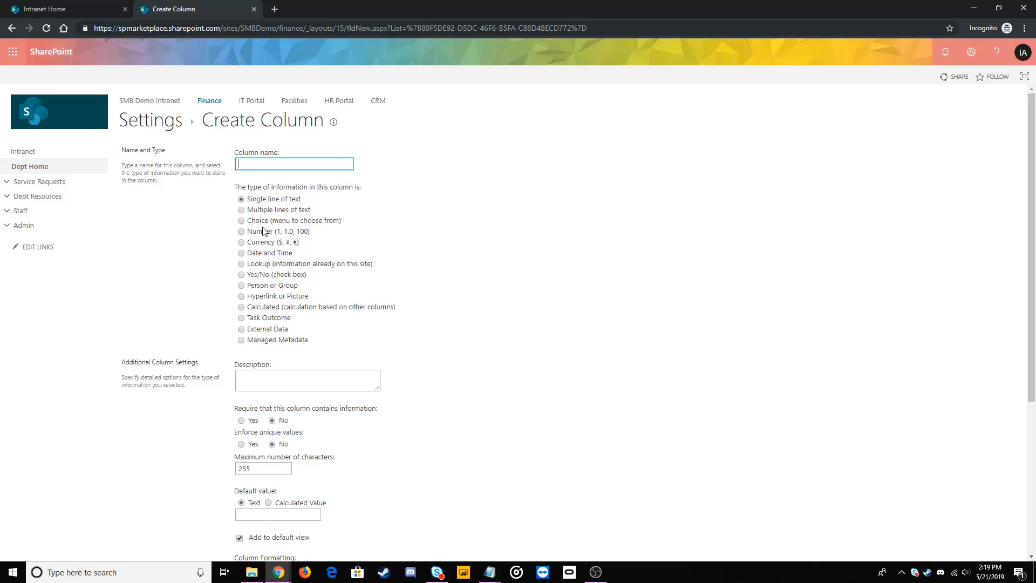
- Examine the additional column settings for the Single line of text and Multiple lines of text types
{"action": "scroll", "coordinate": [240, 281], "scroll_direction": "down", "scroll_amount": 2}
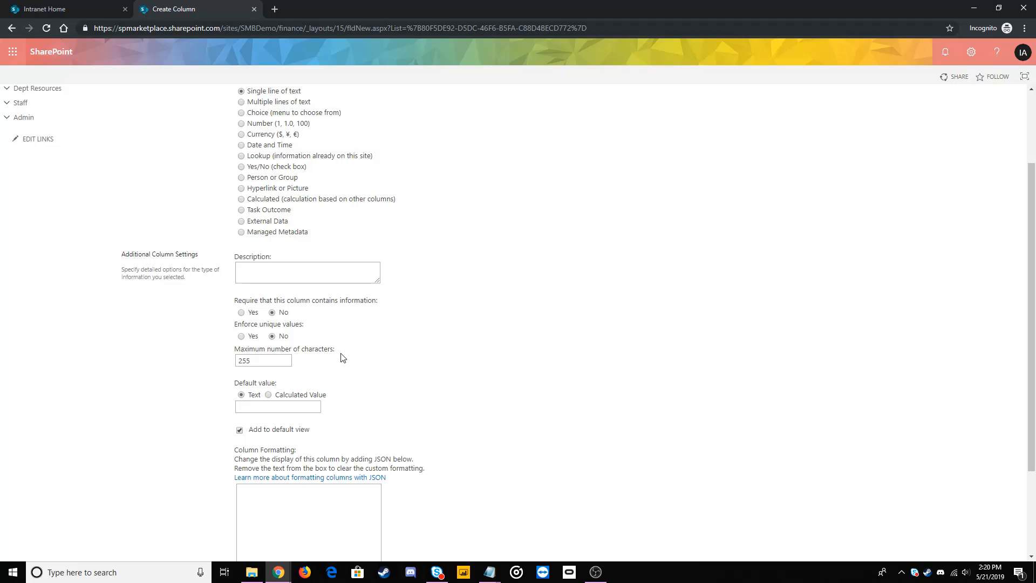
{"action": "scroll", "coordinate": [342, 357], "scroll_direction": "up", "scroll_amount": 2}
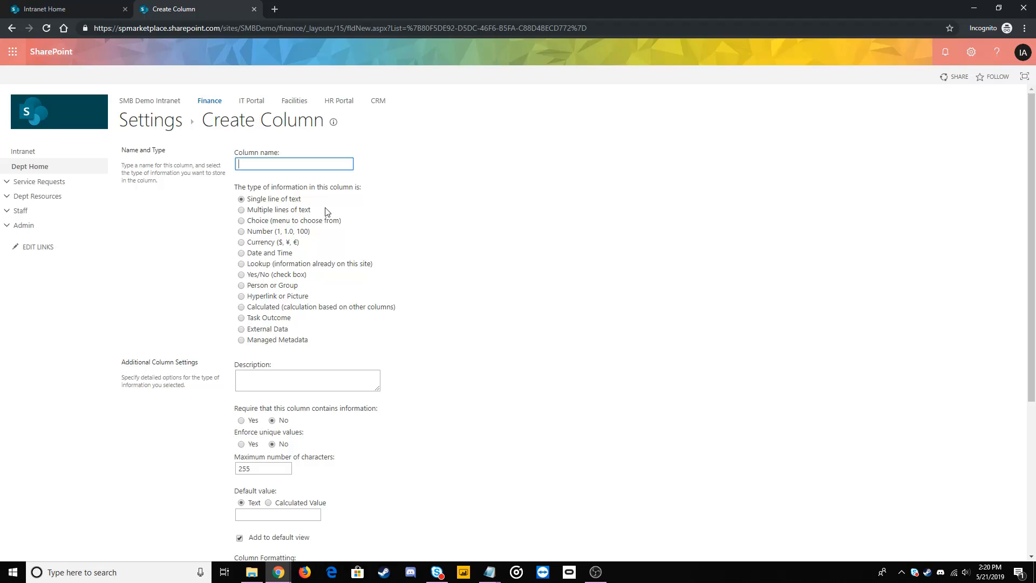
{"action": "left_click", "coordinate": [252, 211]}
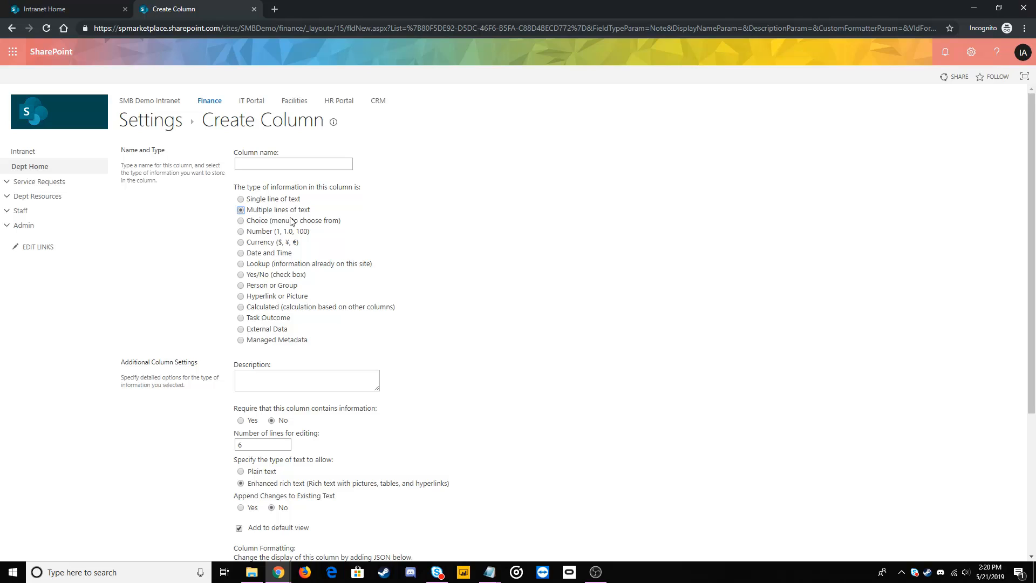
- Choose the Choice column type and examine its choice entries and display options
{"action": "left_click", "coordinate": [257, 221]}
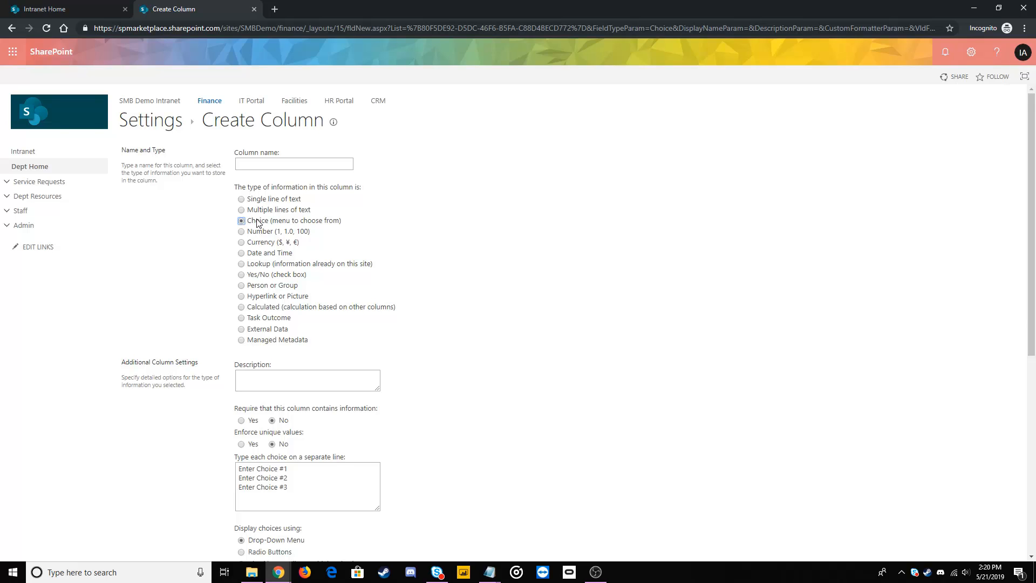
{"action": "scroll", "coordinate": [444, 270], "scroll_direction": "down", "scroll_amount": 1}
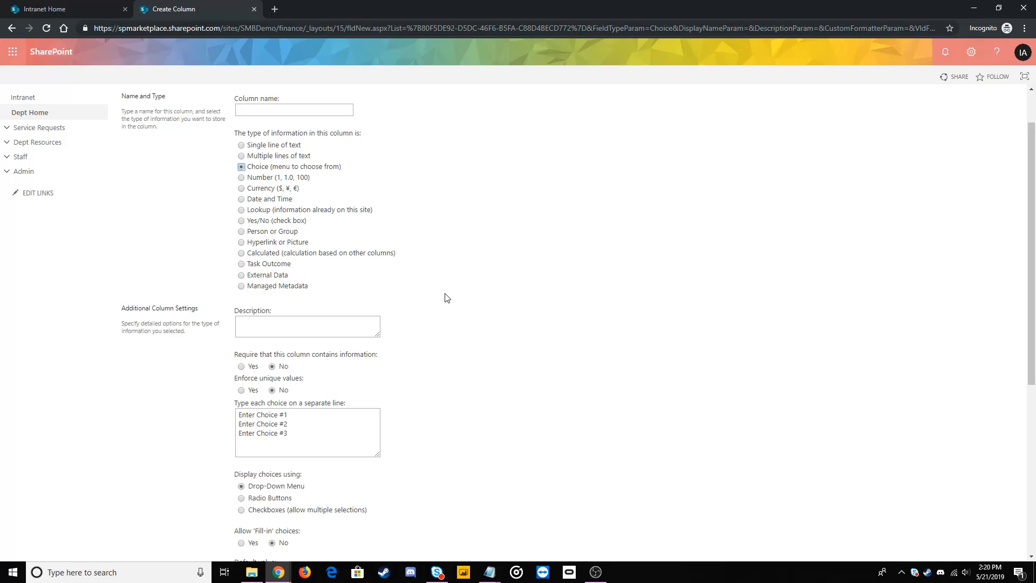
{"action": "left_click_drag", "start_coordinate": [234, 426], "coordinate": [236, 416]}
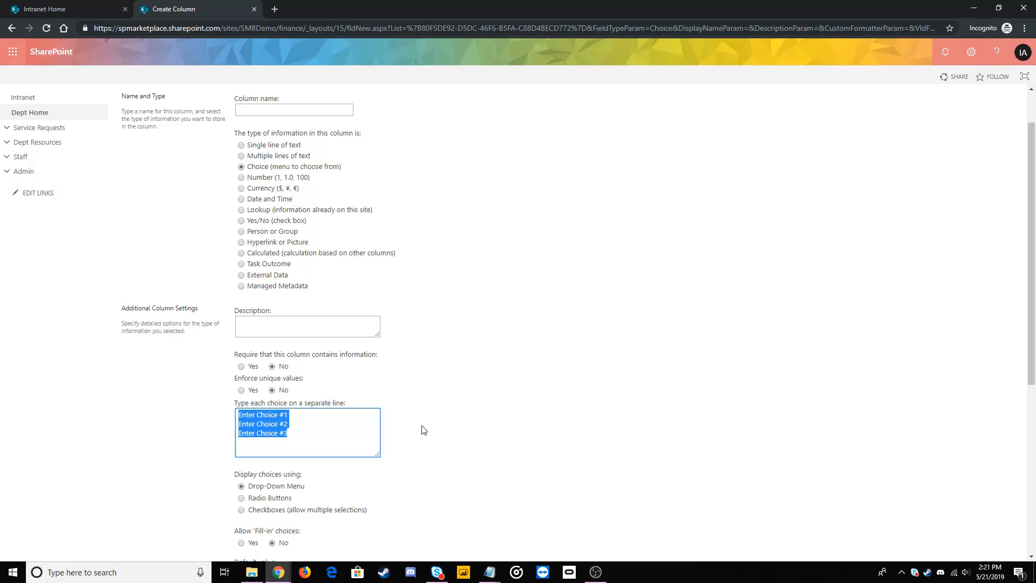
{"action": "left_click", "coordinate": [354, 427]}
{"action": "left_click", "coordinate": [261, 485]}
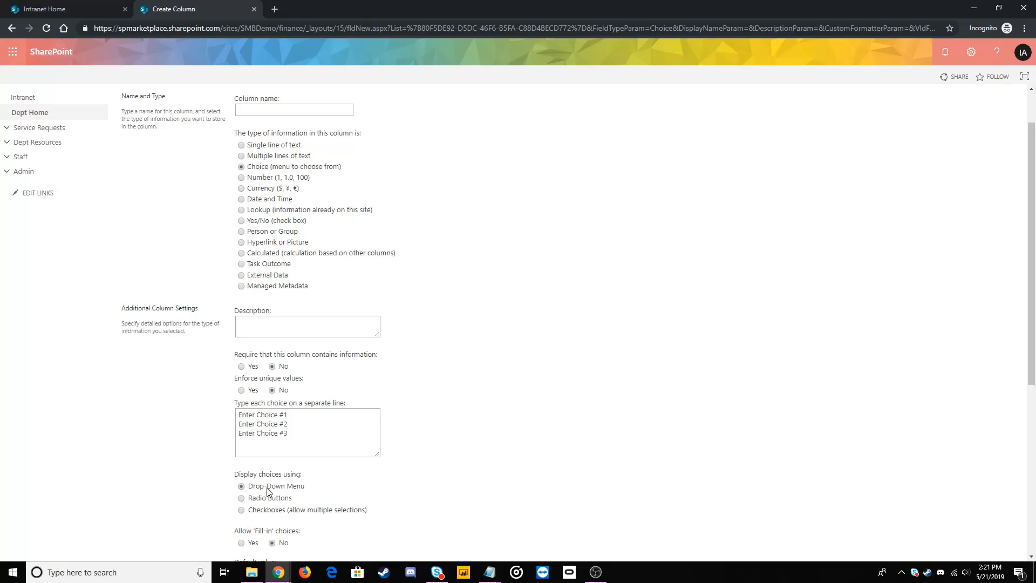
{"action": "scroll", "coordinate": [345, 363], "scroll_direction": "up", "scroll_amount": 1}
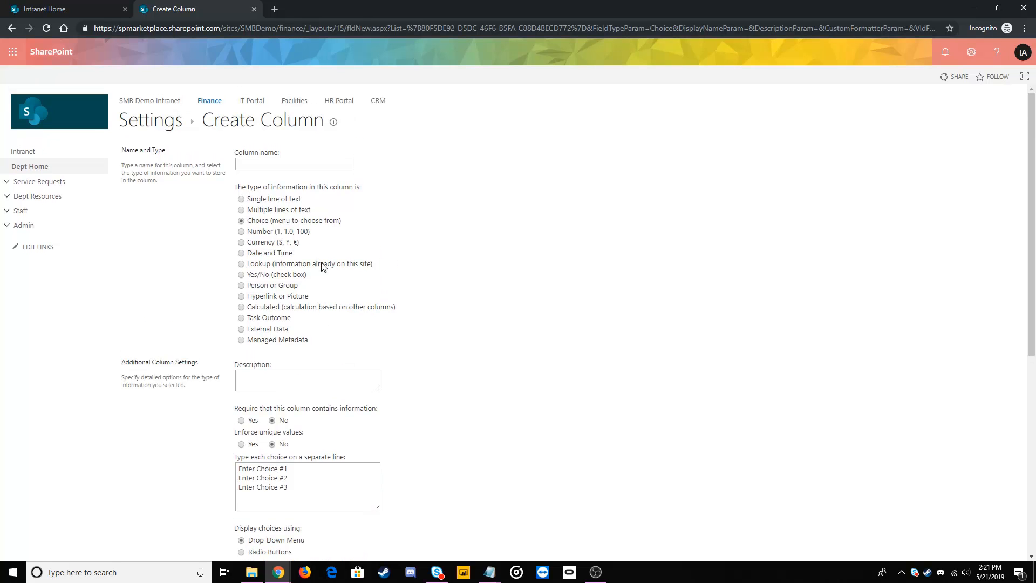
- Choose the Number column type and examine its minimum and maximum allowed value settings
{"action": "left_click", "coordinate": [253, 232]}
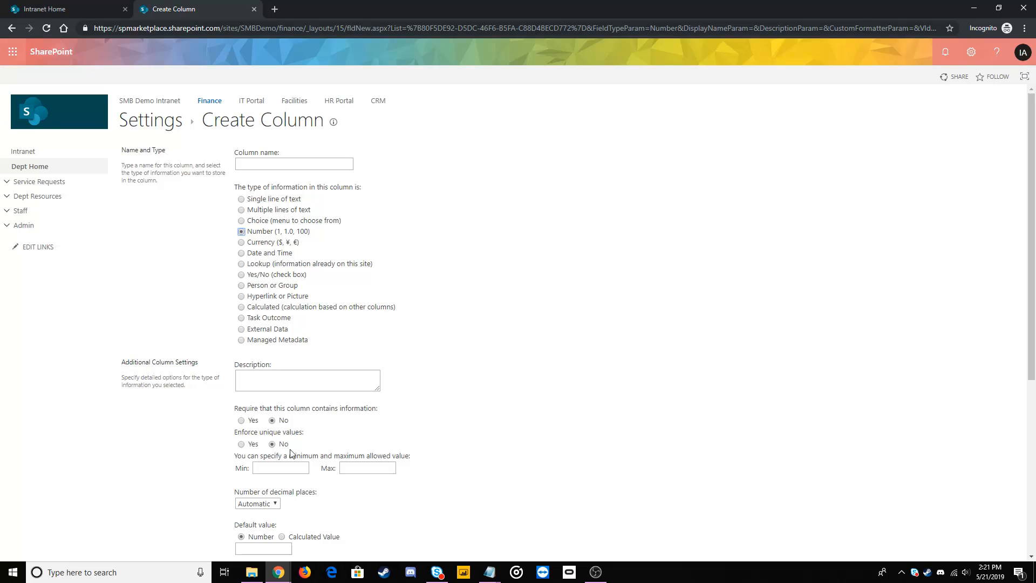
{"action": "left_click", "coordinate": [292, 469]}
{"action": "left_click", "coordinate": [362, 468]}
- Choose the Currency column type and examine its value limits and the available currency formats
{"action": "left_click", "coordinate": [251, 243]}
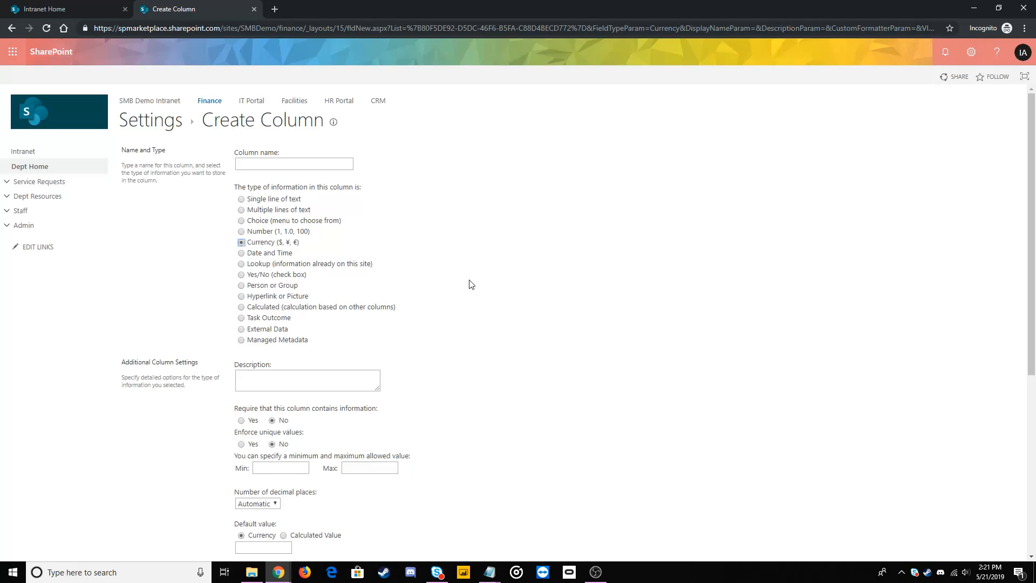
{"action": "scroll", "coordinate": [432, 342], "scroll_direction": "down", "scroll_amount": 1}
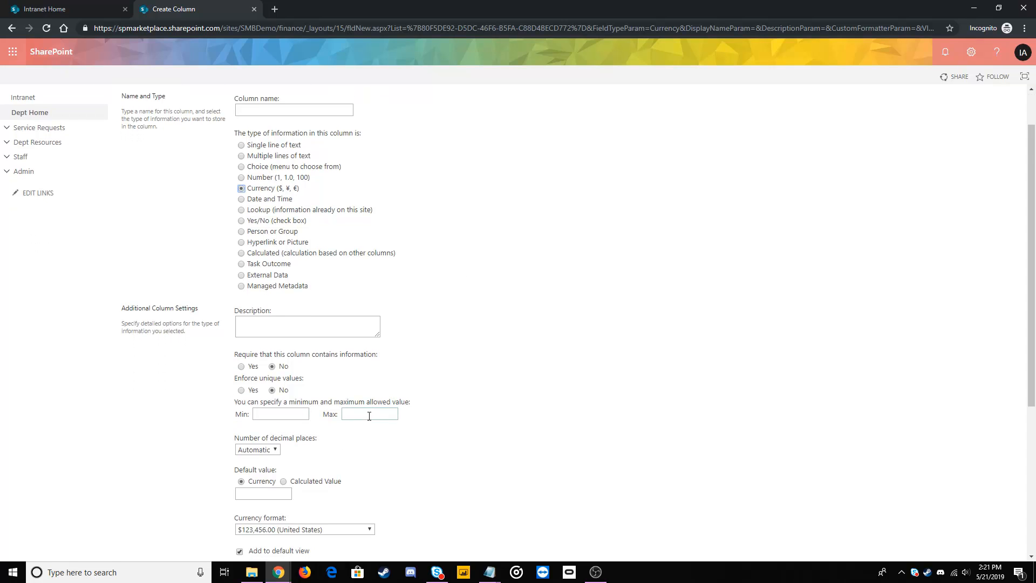
{"action": "scroll", "coordinate": [405, 458], "scroll_direction": "down", "scroll_amount": 1}
{"action": "left_click", "coordinate": [261, 478]}
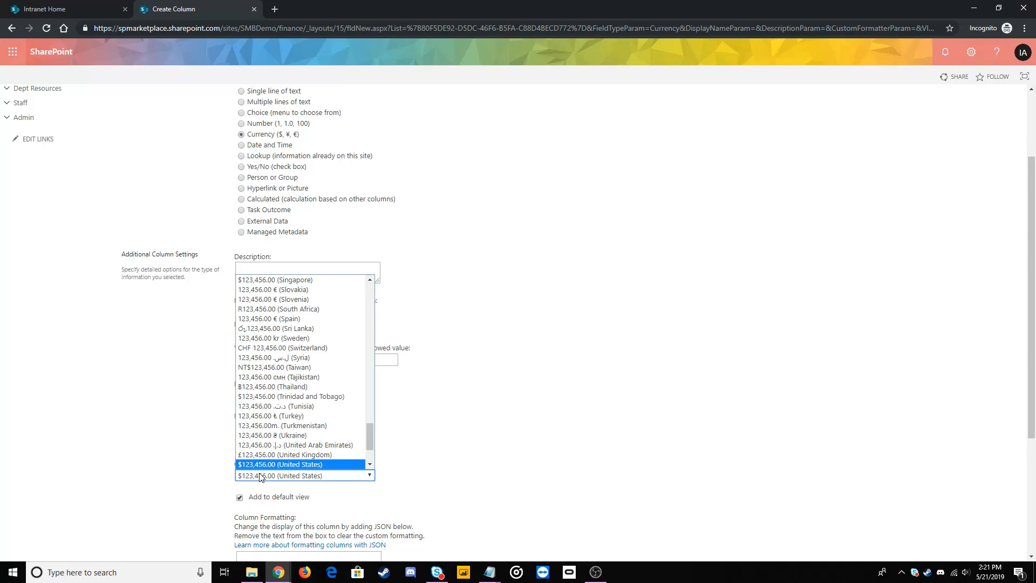
{"action": "left_click", "coordinate": [261, 478]}
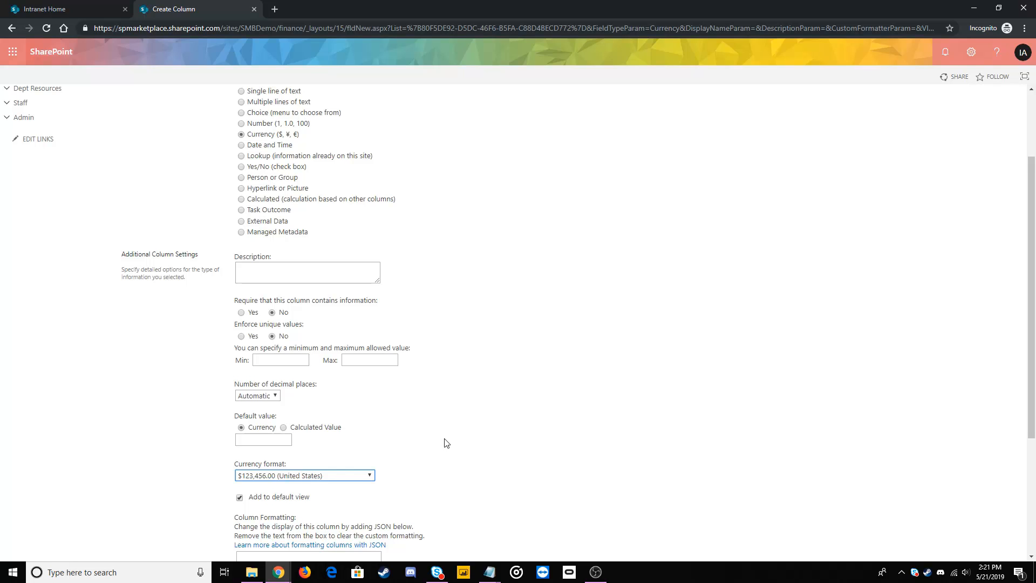
{"action": "scroll", "coordinate": [446, 442], "scroll_direction": "up", "scroll_amount": 2}
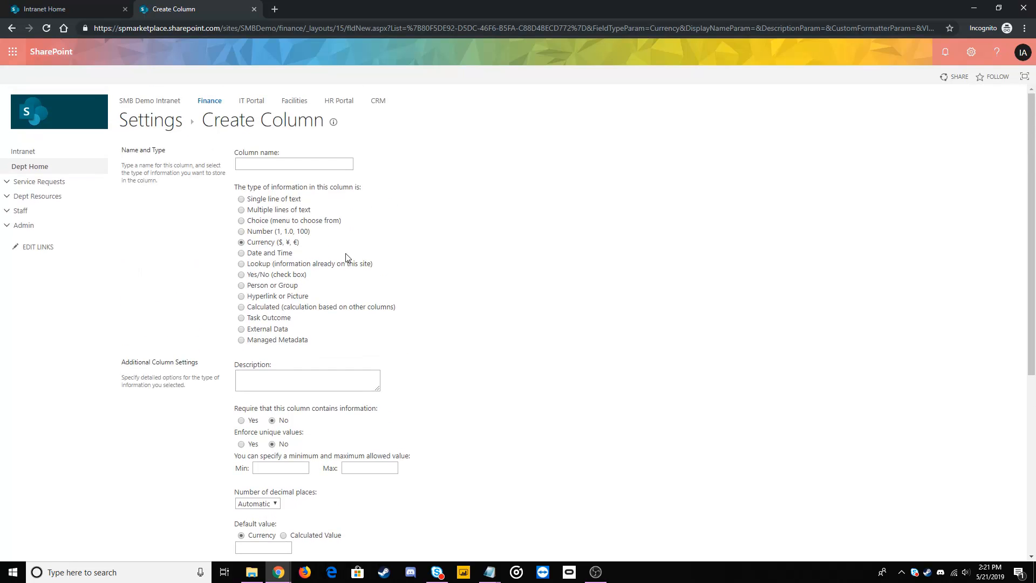
- Choose the Date and Time column type and examine its format and default value options
{"action": "left_click", "coordinate": [266, 166]}
{"action": "left_click", "coordinate": [258, 254]}
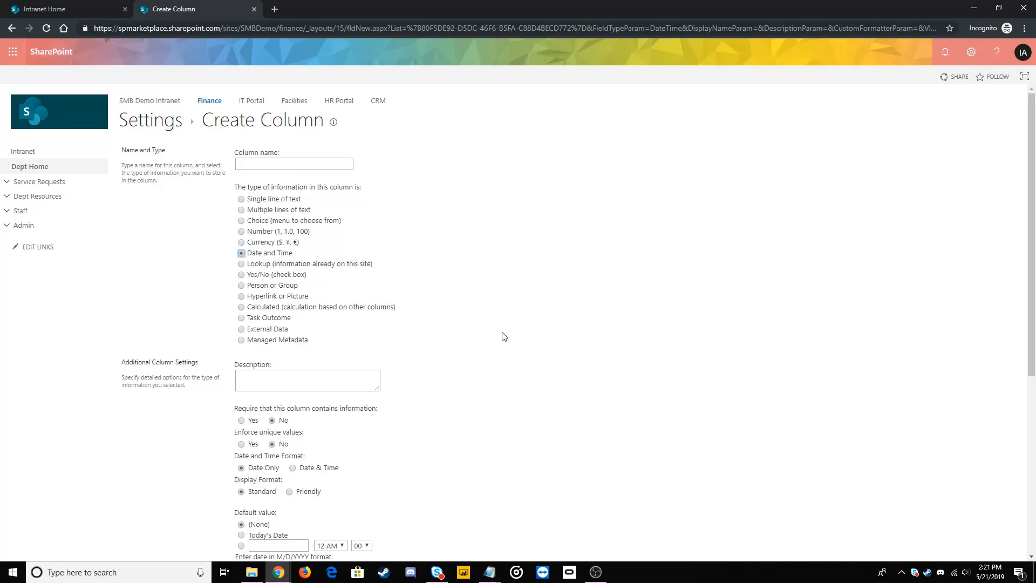
{"action": "scroll", "coordinate": [503, 337], "scroll_direction": "down", "scroll_amount": 1}
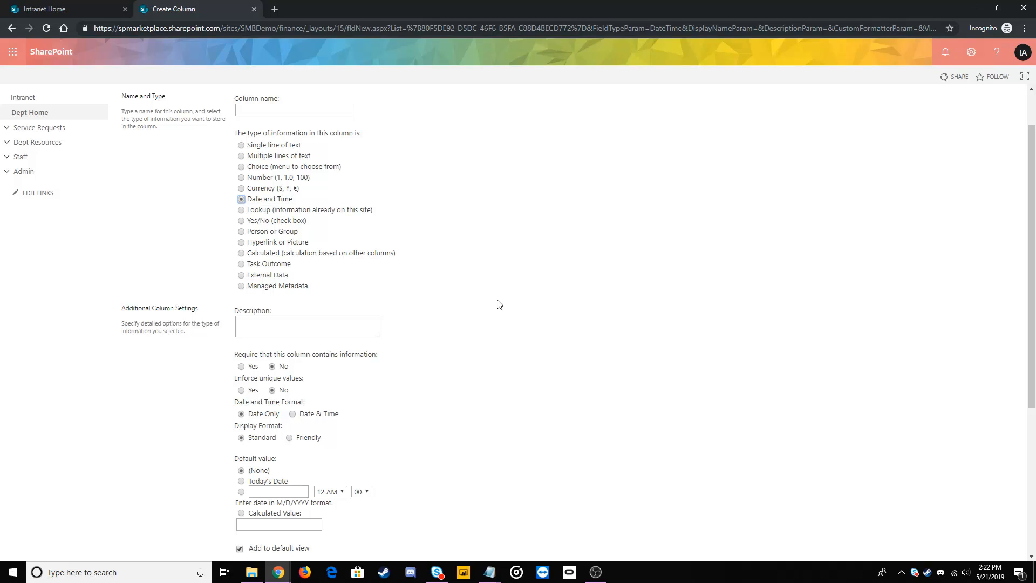
- Make the new column a Lookup that gets its information from the Full Name column of the Contacts list
{"action": "left_click", "coordinate": [302, 212]}
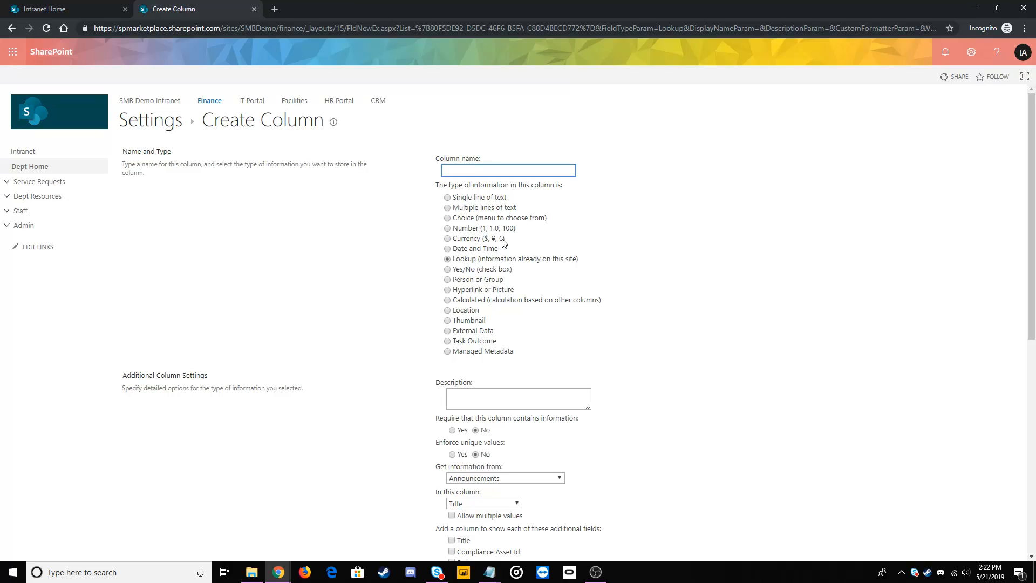
{"action": "left_click", "coordinate": [7, 196]}
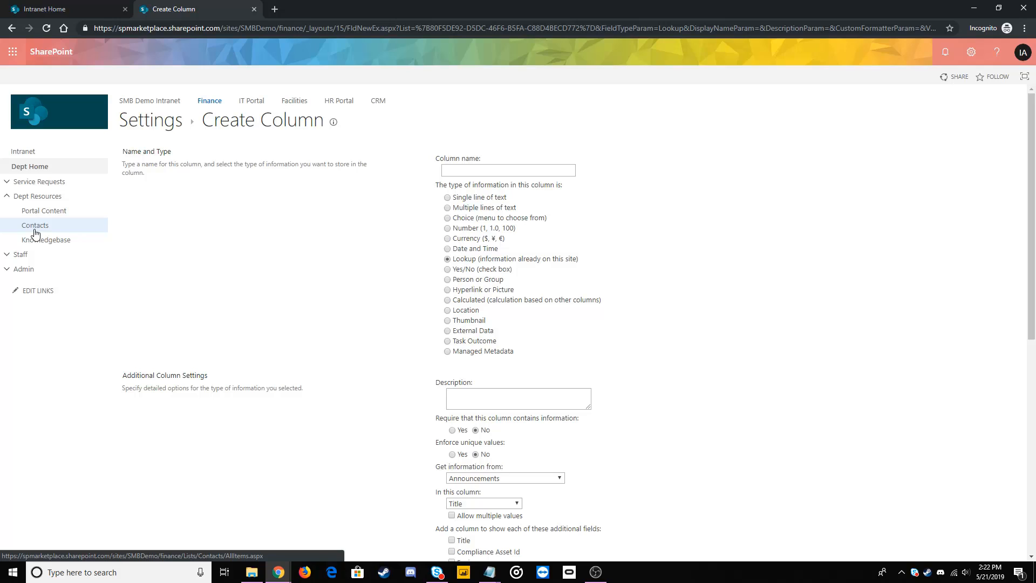
{"action": "left_click", "coordinate": [498, 480]}
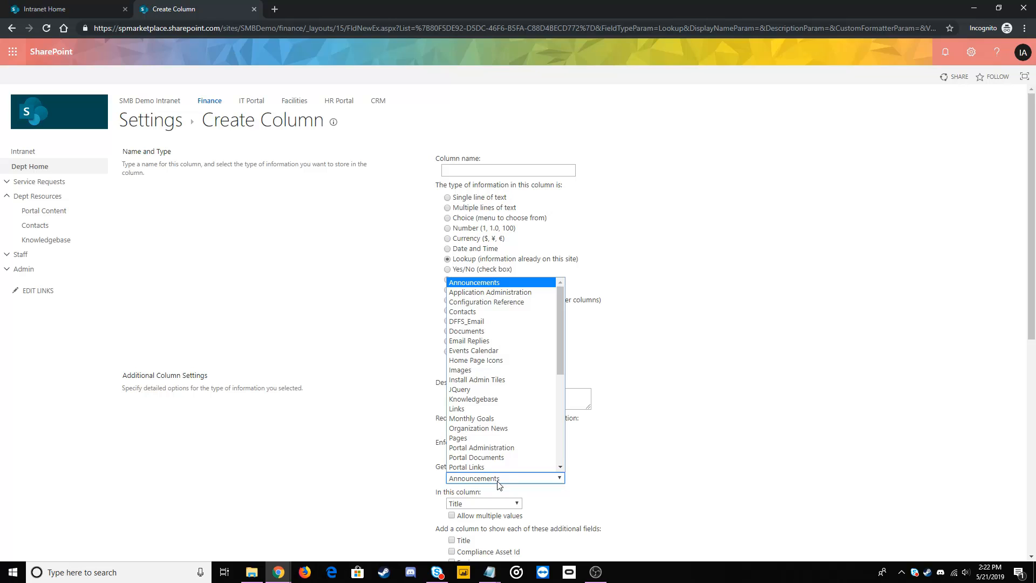
{"action": "left_click", "coordinate": [475, 312]}
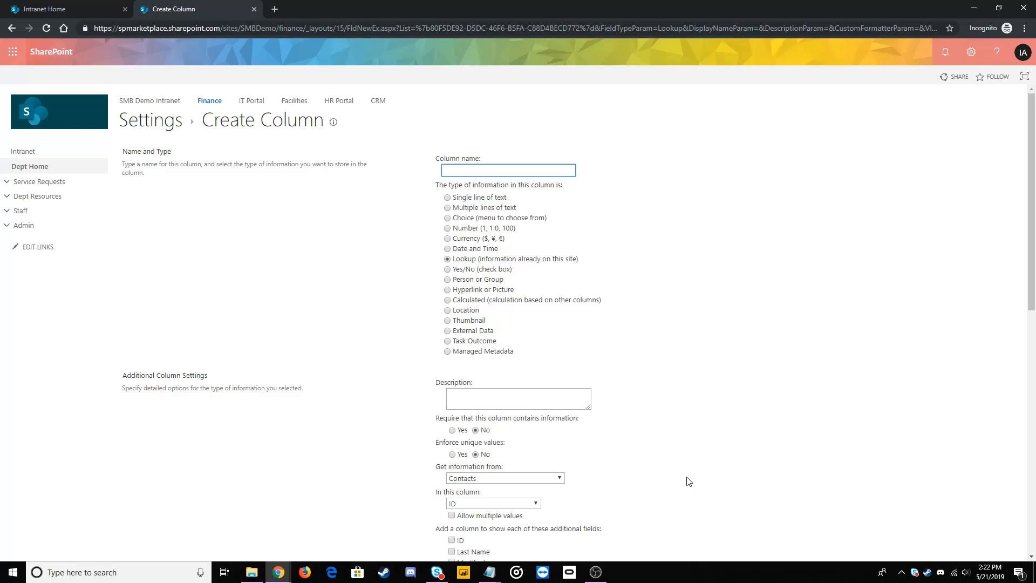
{"action": "scroll", "coordinate": [689, 481], "scroll_direction": "down", "scroll_amount": 1}
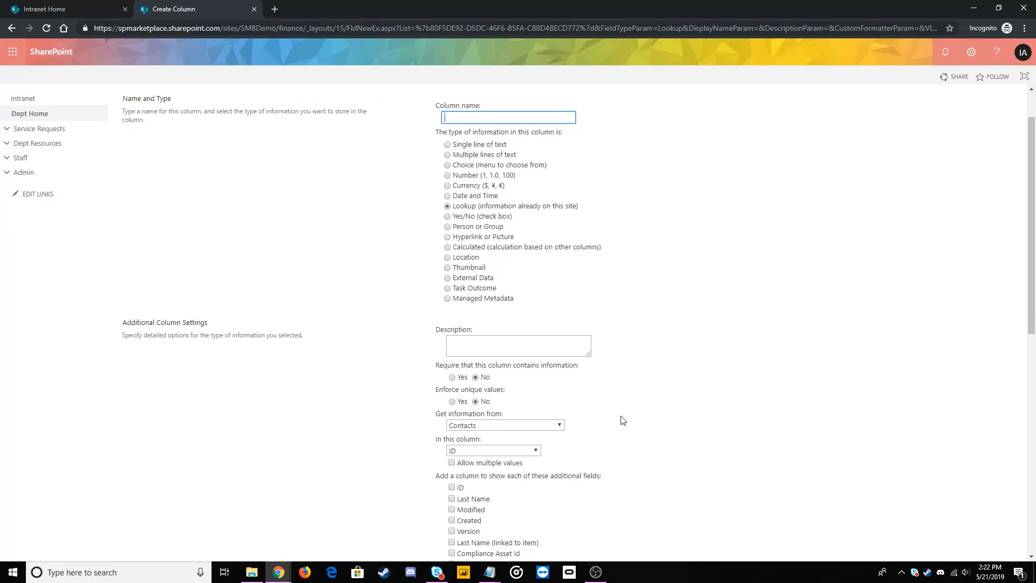
{"action": "left_click", "coordinate": [465, 450]}
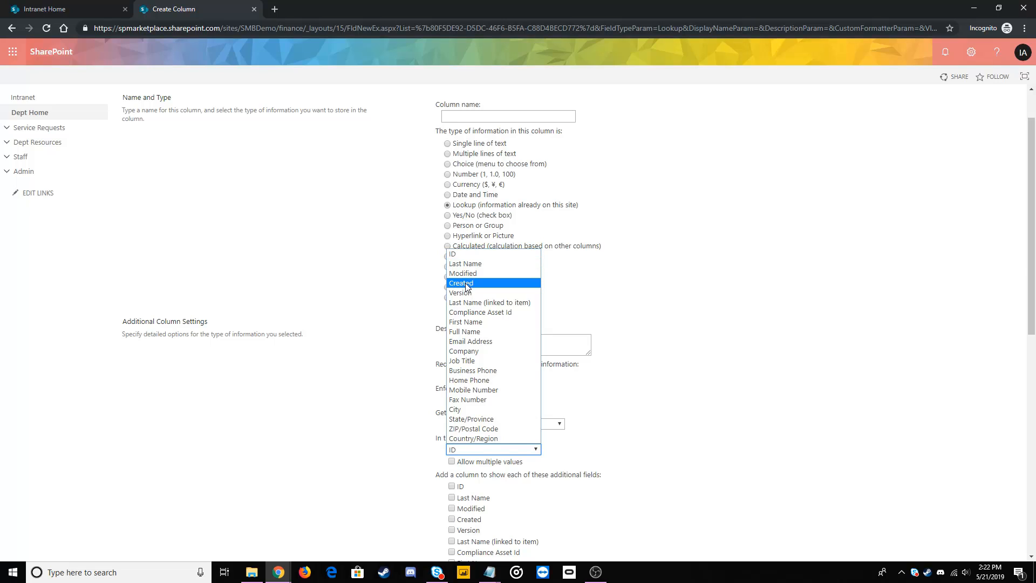
{"action": "left_click", "coordinate": [467, 332]}
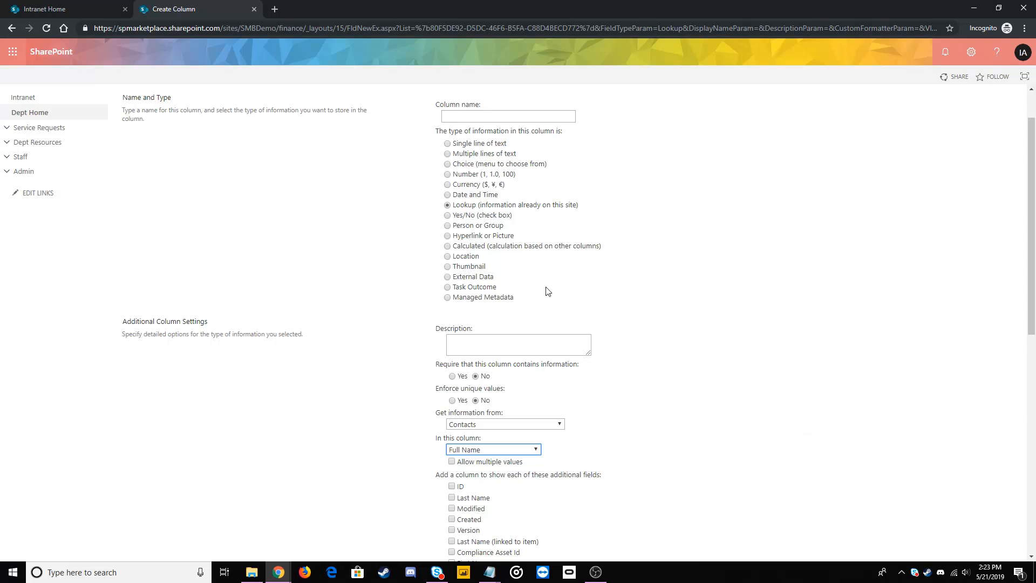
- View the Yes/No column type's settings, and switch to Person or Group with selection of People and Groups allowed
{"action": "left_click", "coordinate": [455, 218]}
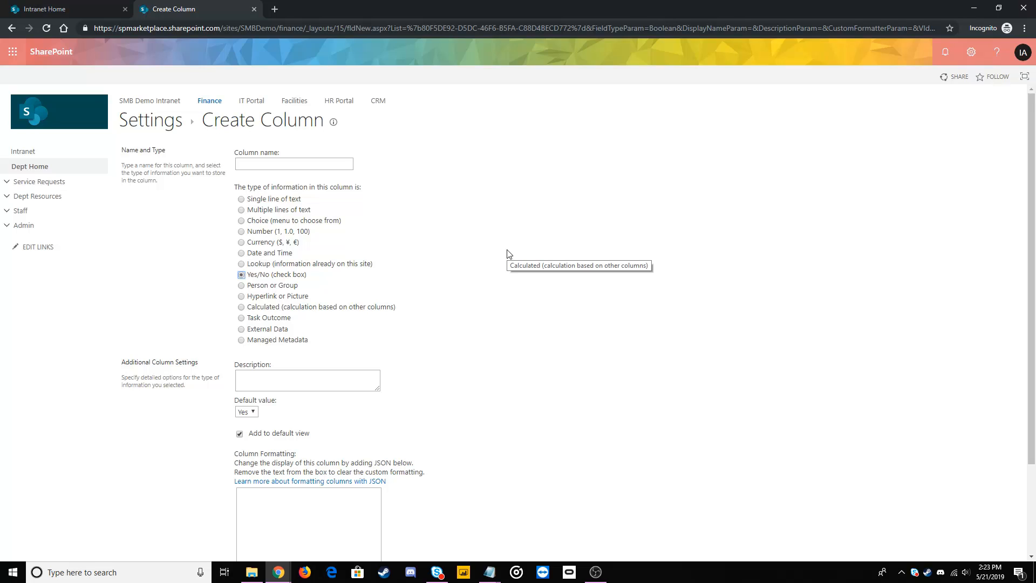
{"action": "left_click", "coordinate": [269, 286]}
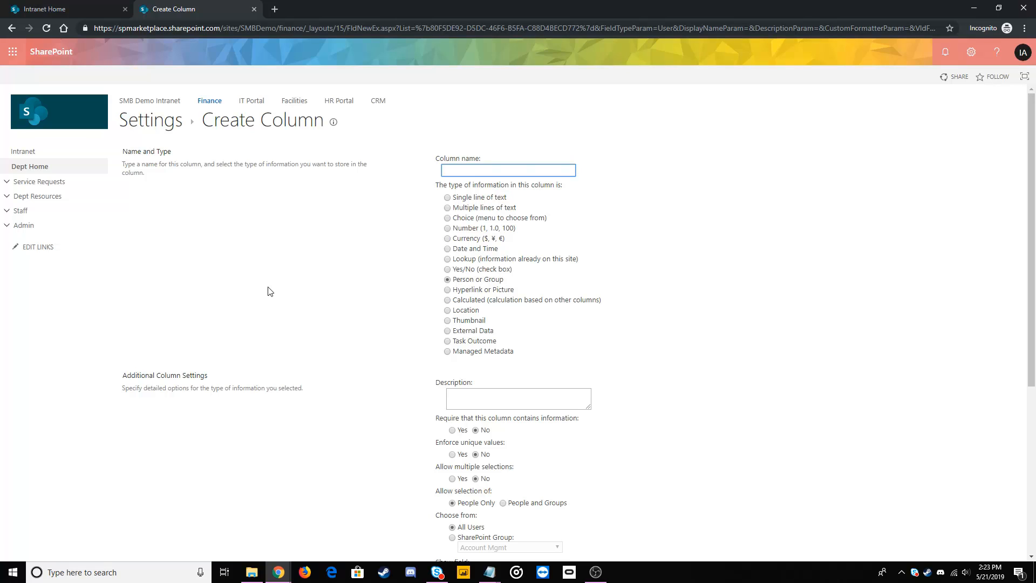
{"action": "scroll", "coordinate": [269, 292], "scroll_direction": "down", "scroll_amount": 2}
{"action": "left_click", "coordinate": [503, 395]}
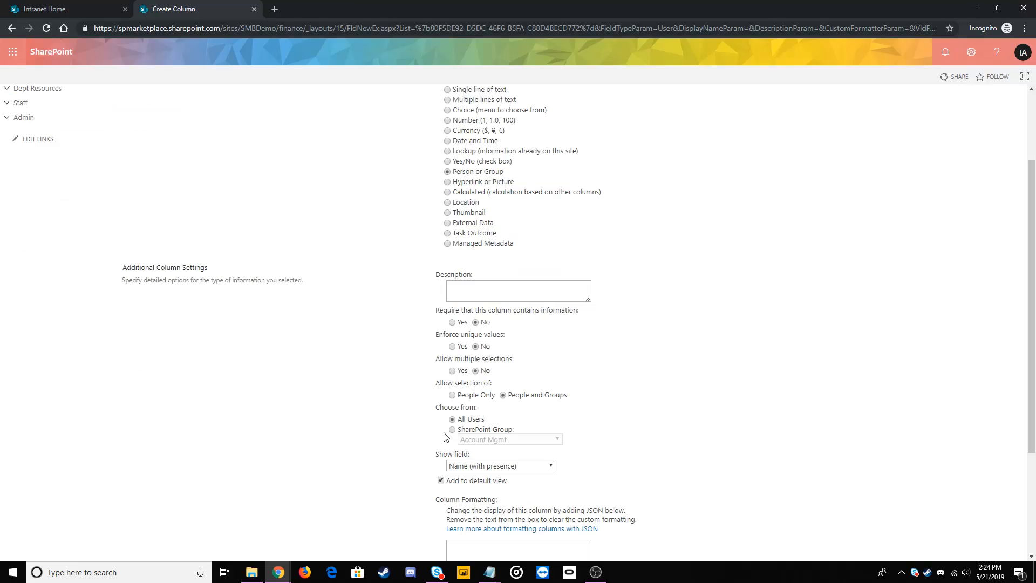
- Examine which SharePoint groups the Person or Group column can be limited to, and restore choosing from All Users
{"action": "left_click", "coordinate": [452, 430]}
{"action": "left_click", "coordinate": [553, 439]}
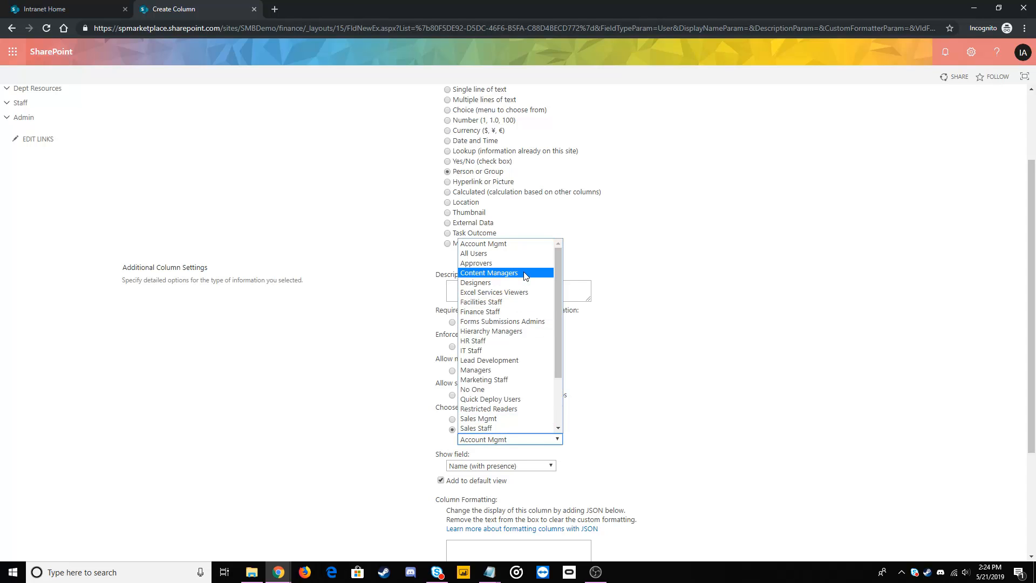
{"action": "left_click", "coordinate": [643, 422]}
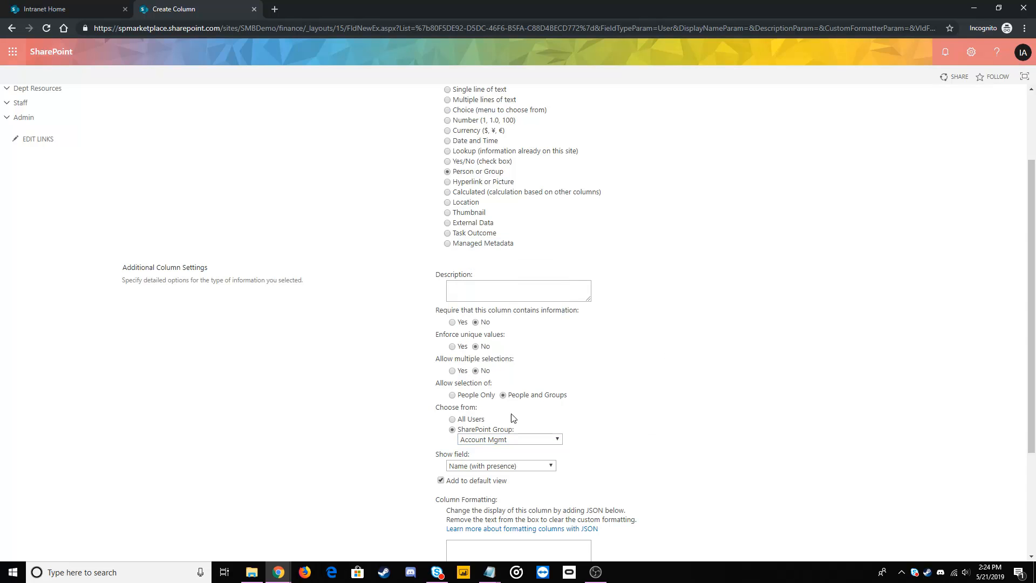
{"action": "left_click", "coordinate": [453, 421]}
- Choose the Hyperlink or Picture column type, review its settings and exclude the column from the default view
{"action": "scroll", "coordinate": [610, 416], "scroll_direction": "up", "scroll_amount": 3}
{"action": "left_click", "coordinate": [467, 291]}
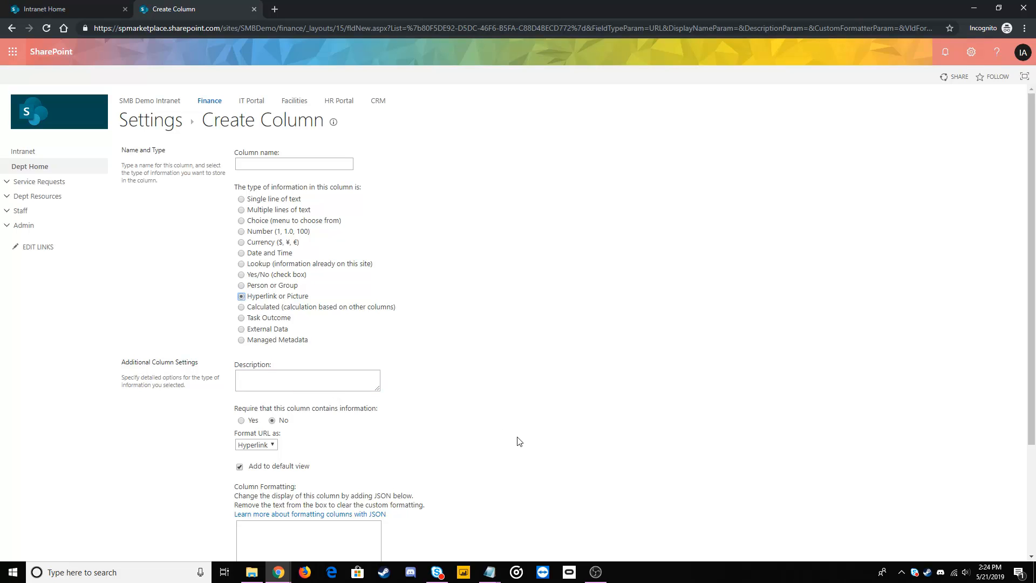
{"action": "scroll", "coordinate": [490, 453], "scroll_direction": "down", "scroll_amount": 1}
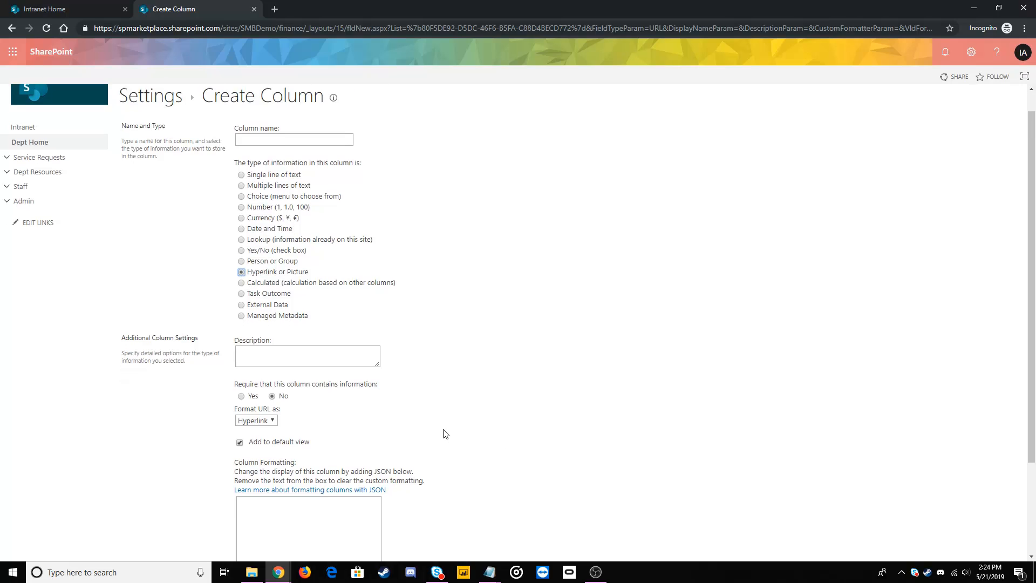
{"action": "scroll", "coordinate": [376, 377], "scroll_direction": "up", "scroll_amount": 1}
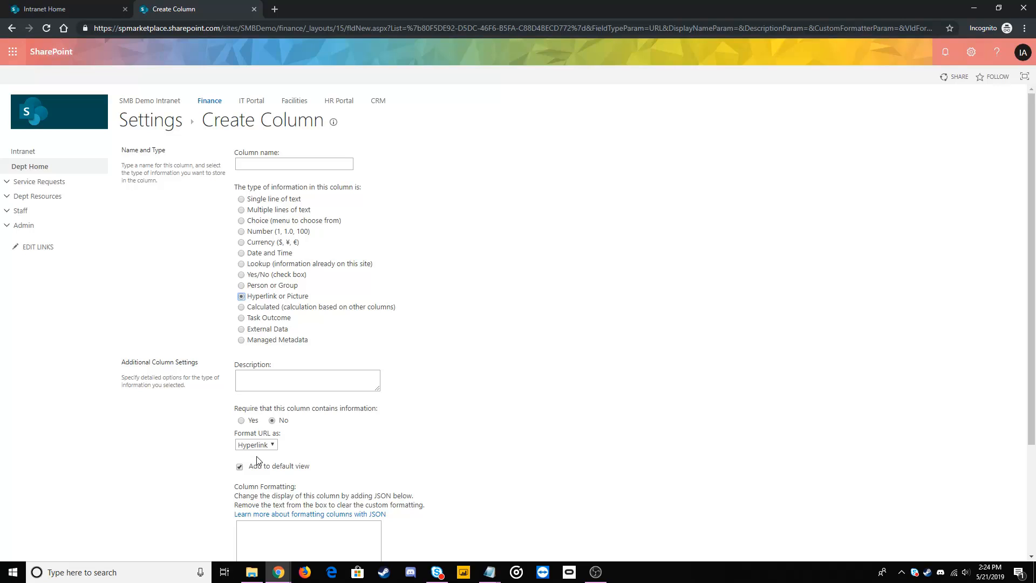
{"action": "scroll", "coordinate": [258, 464], "scroll_direction": "down", "scroll_amount": 1}
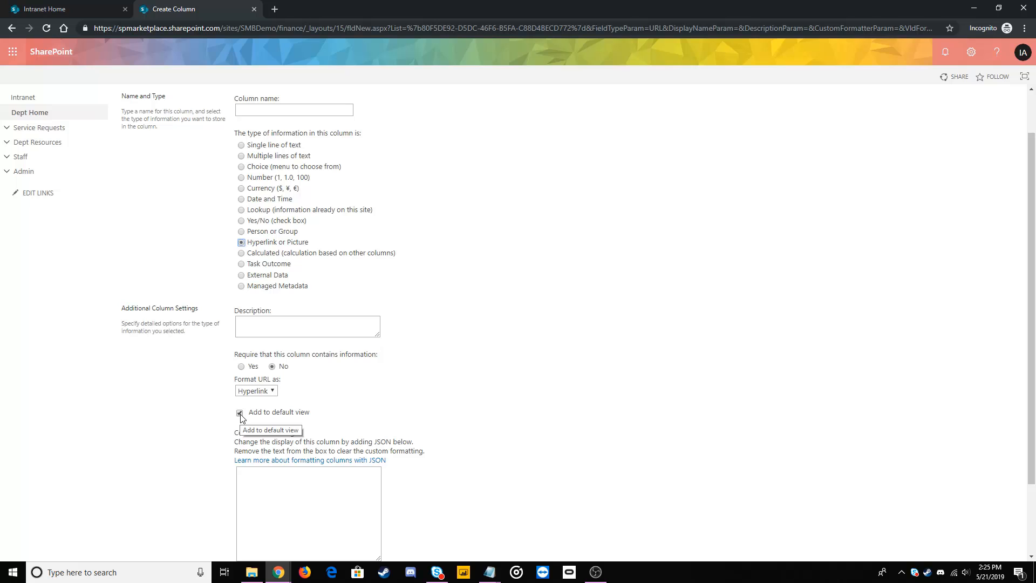
{"action": "left_click", "coordinate": [240, 415]}
{"action": "scroll", "coordinate": [336, 393], "scroll_direction": "up", "scroll_amount": 1}
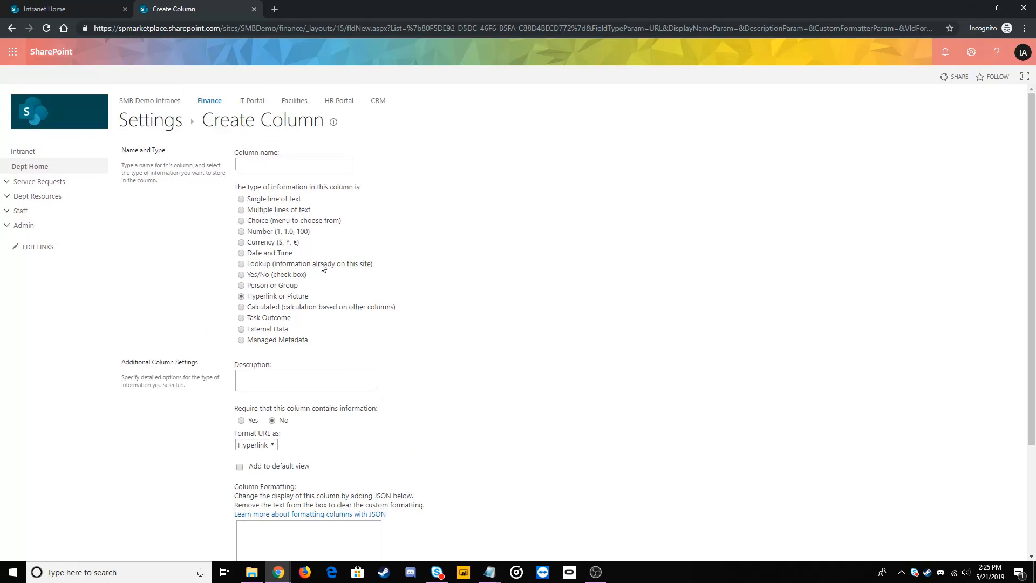
- Make the new column a Currency column named Budget
{"action": "left_click", "coordinate": [264, 245]}
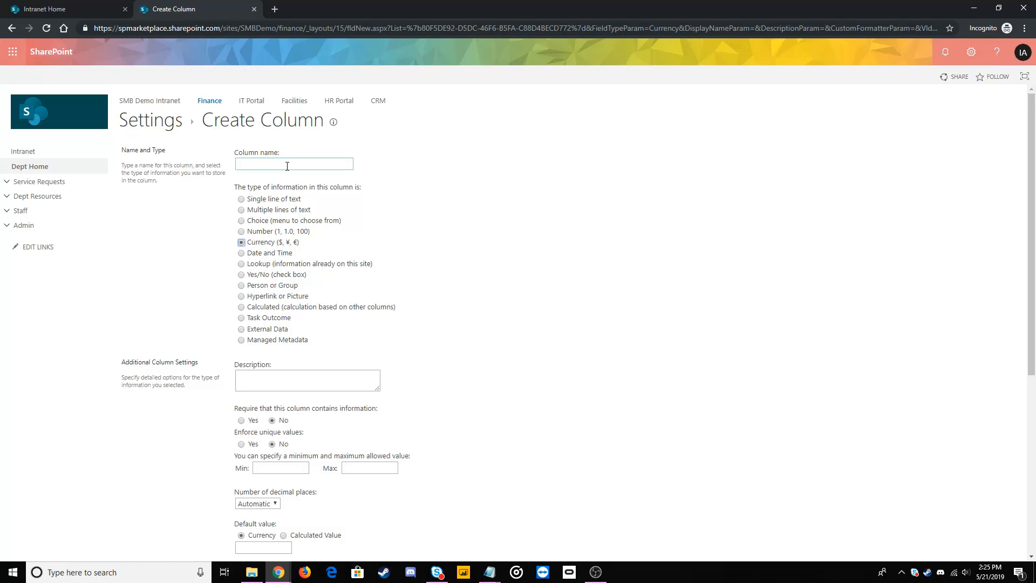
{"action": "left_click", "coordinate": [287, 165]}
{"action": "type", "text": "Budget"}
{"action": "double_click", "coordinate": [249, 164]}
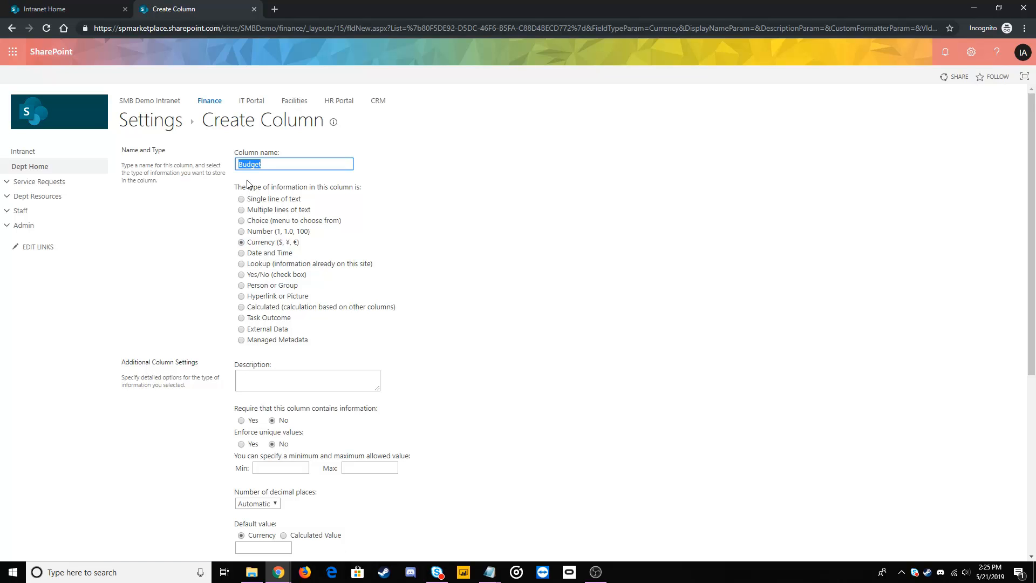
{"action": "key", "text": "BackSpace"}
{"action": "type", "text": "Budget"}
- Set the Budget column's minimum allowed value to 1 and its maximum to 1000
{"action": "scroll", "coordinate": [424, 254], "scroll_direction": "down", "scroll_amount": 1}
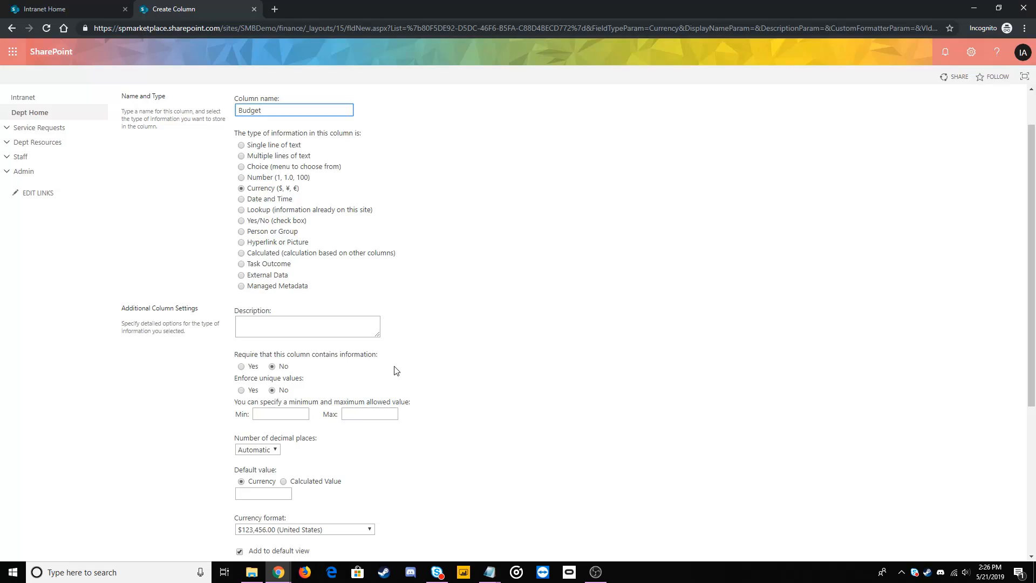
{"action": "left_click", "coordinate": [290, 414]}
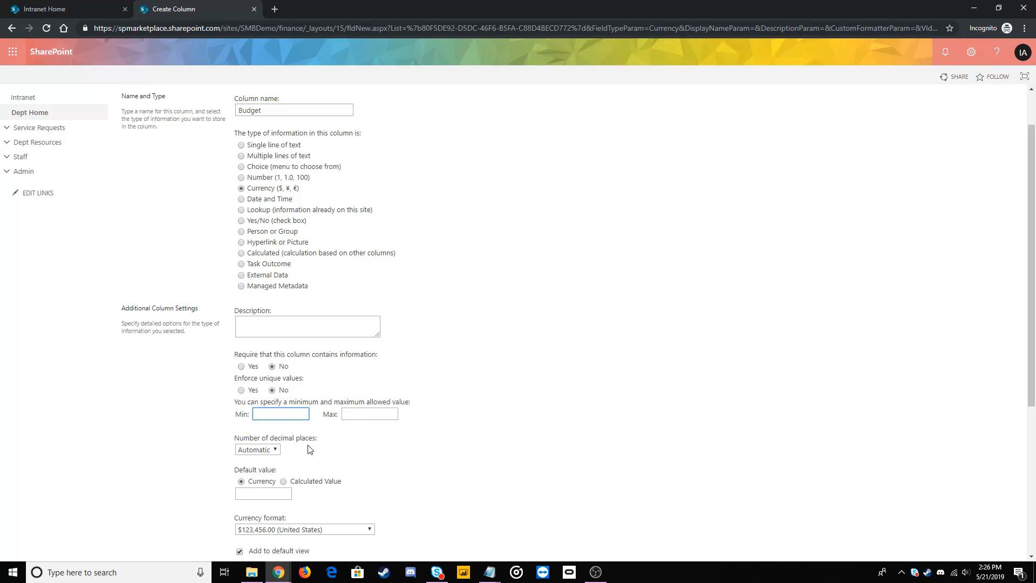
{"action": "type", "text": "1"}
{"action": "key", "text": "Tab"}
{"action": "type", "text": "1000"}
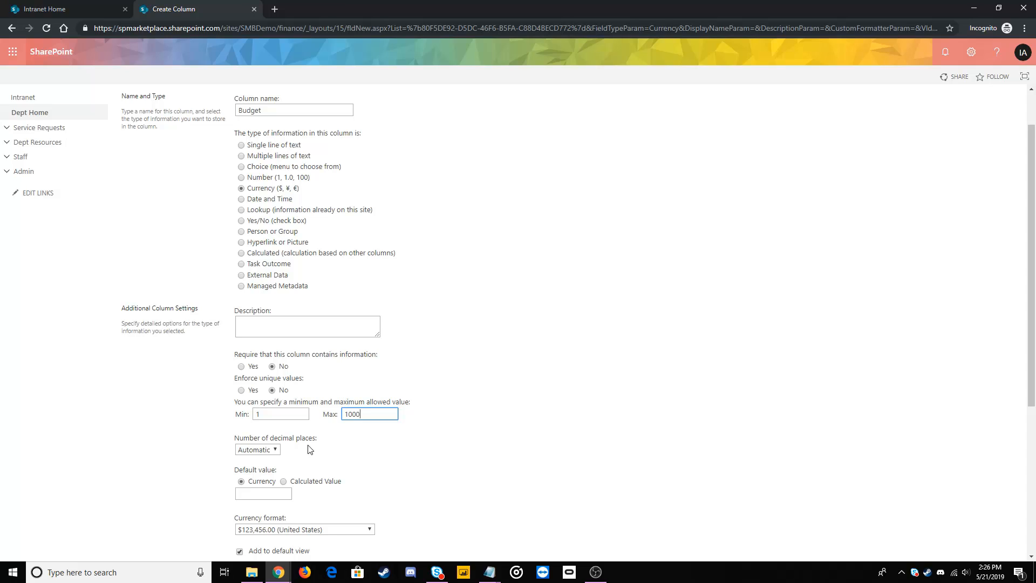
- Set both the Budget column's default value and its minimum allowed value to 0
{"action": "scroll", "coordinate": [310, 449], "scroll_direction": "down", "scroll_amount": 1}
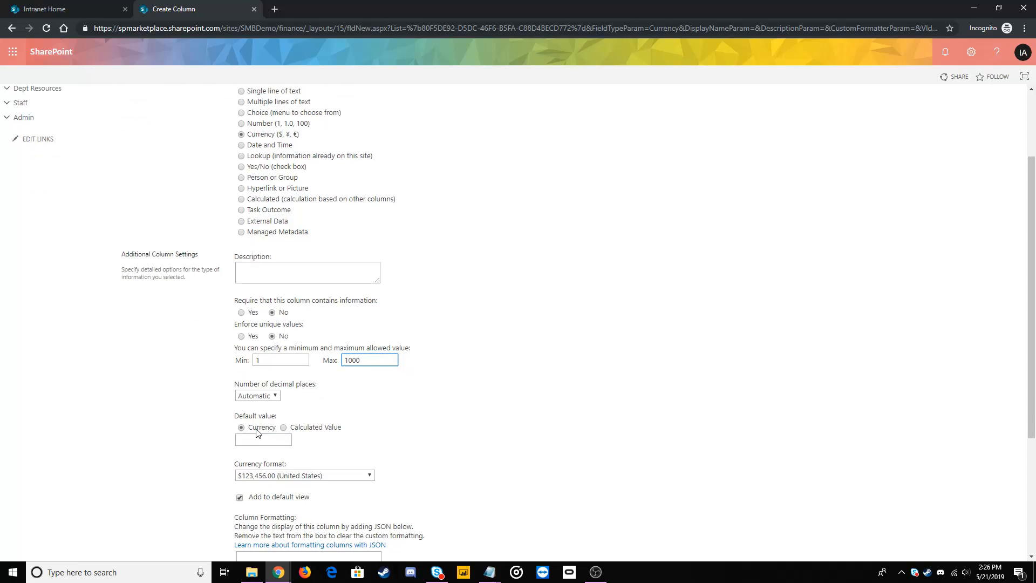
{"action": "left_click", "coordinate": [260, 440]}
{"action": "double_click", "coordinate": [259, 360]}
{"action": "type", "text": "0"}
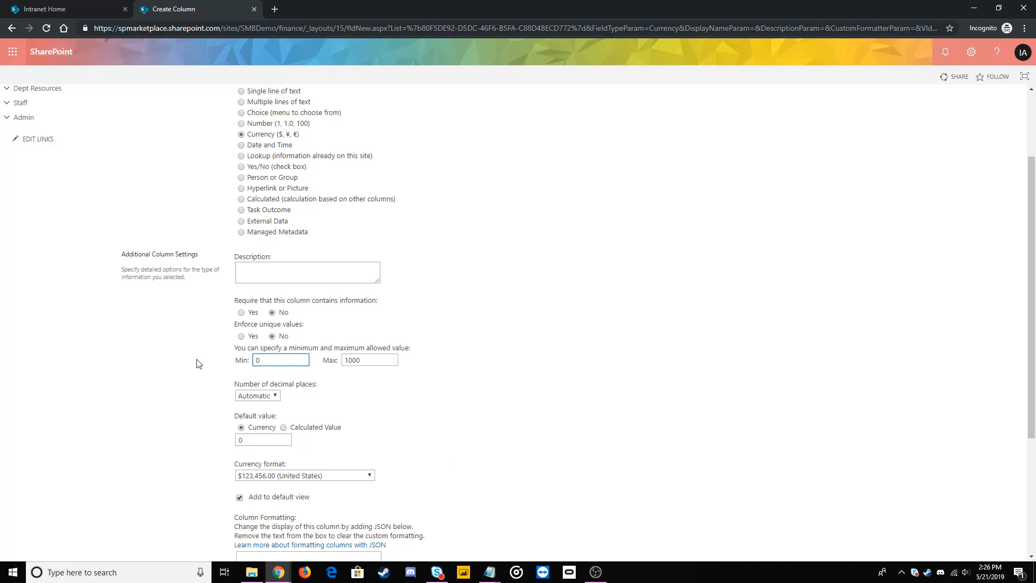
{"action": "left_click", "coordinate": [372, 444]}
- Keep the United States currency format, exclude the Budget column from the default view and create the column
{"action": "scroll", "coordinate": [372, 444], "scroll_direction": "down", "scroll_amount": 1}
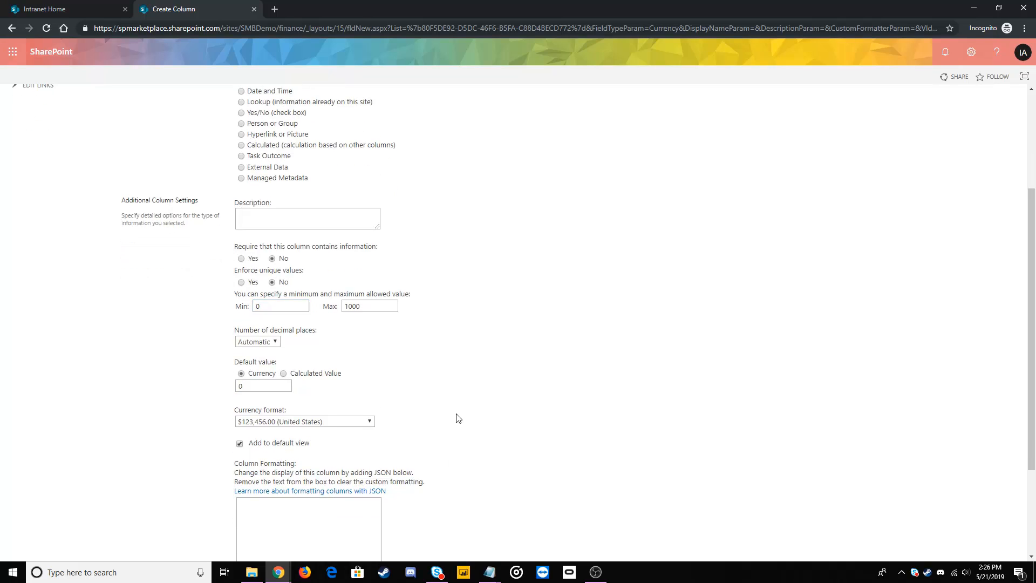
{"action": "left_click", "coordinate": [305, 423]}
{"action": "left_click", "coordinate": [305, 423]}
{"action": "scroll", "coordinate": [443, 456], "scroll_direction": "down", "scroll_amount": 1}
{"action": "left_click", "coordinate": [241, 390]}
{"action": "scroll", "coordinate": [465, 398], "scroll_direction": "up", "scroll_amount": 1}
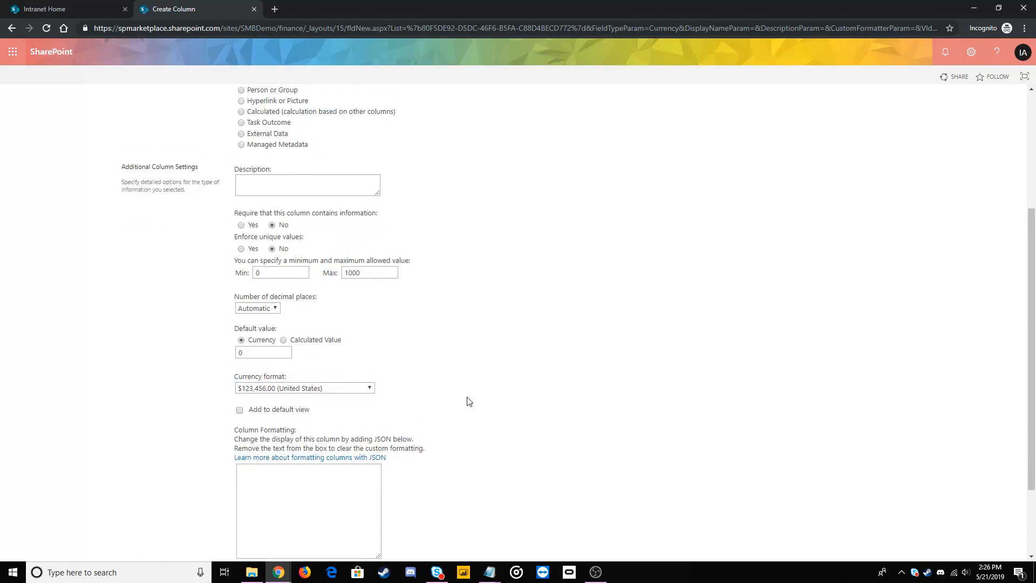
{"action": "scroll", "coordinate": [480, 410], "scroll_direction": "down", "scroll_amount": 3}
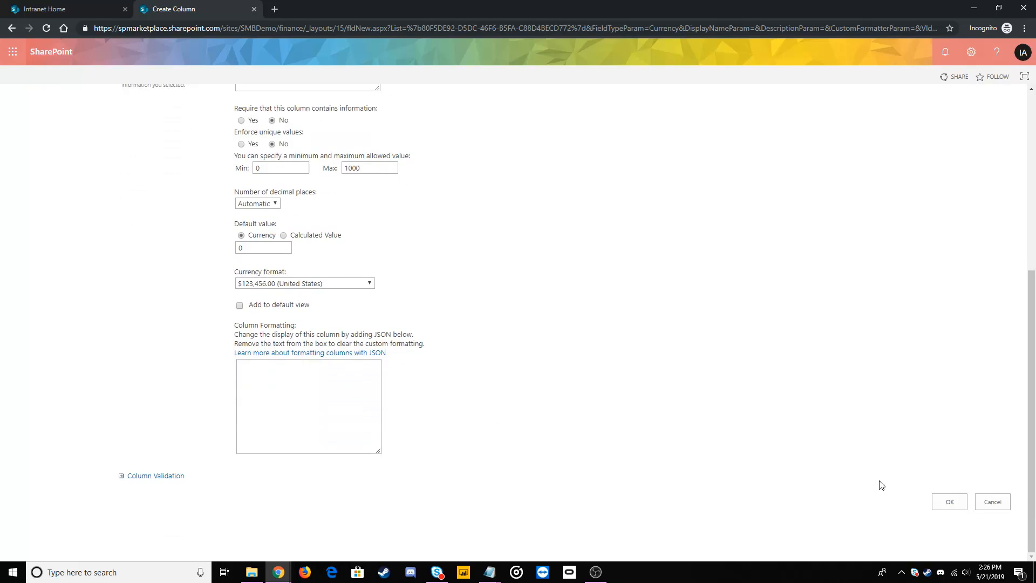
{"action": "left_click", "coordinate": [950, 502]}
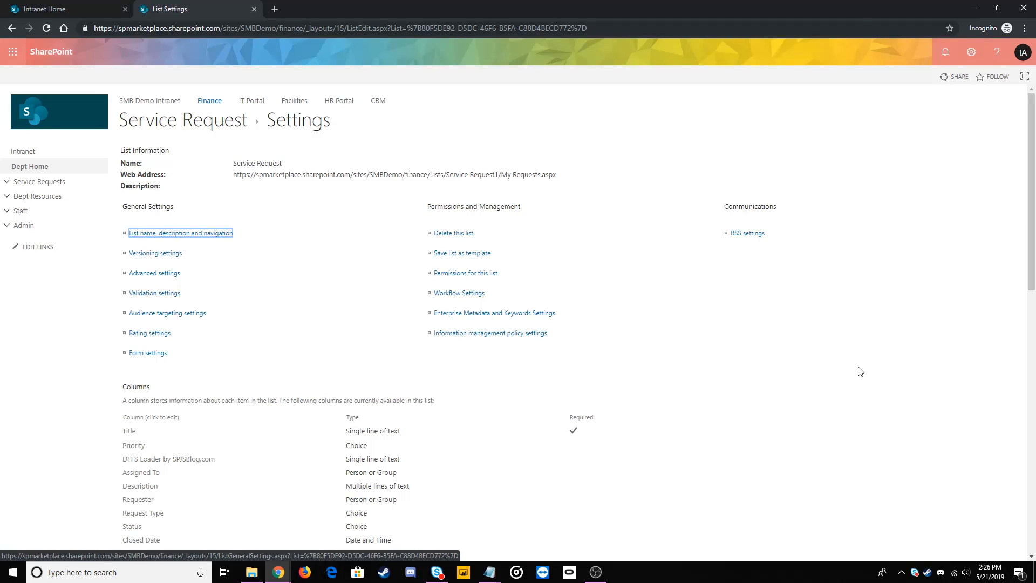
- Check the Service Request list's columns for the new Budget column and its type
{"action": "scroll", "coordinate": [860, 372], "scroll_direction": "down", "scroll_amount": 4}
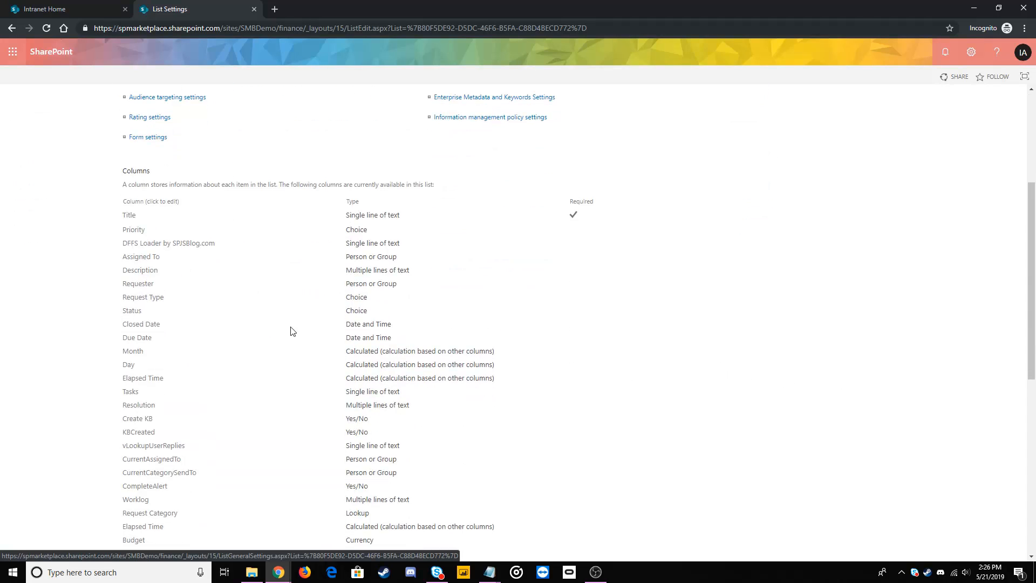
{"action": "scroll", "coordinate": [151, 324], "scroll_direction": "down", "scroll_amount": 3}
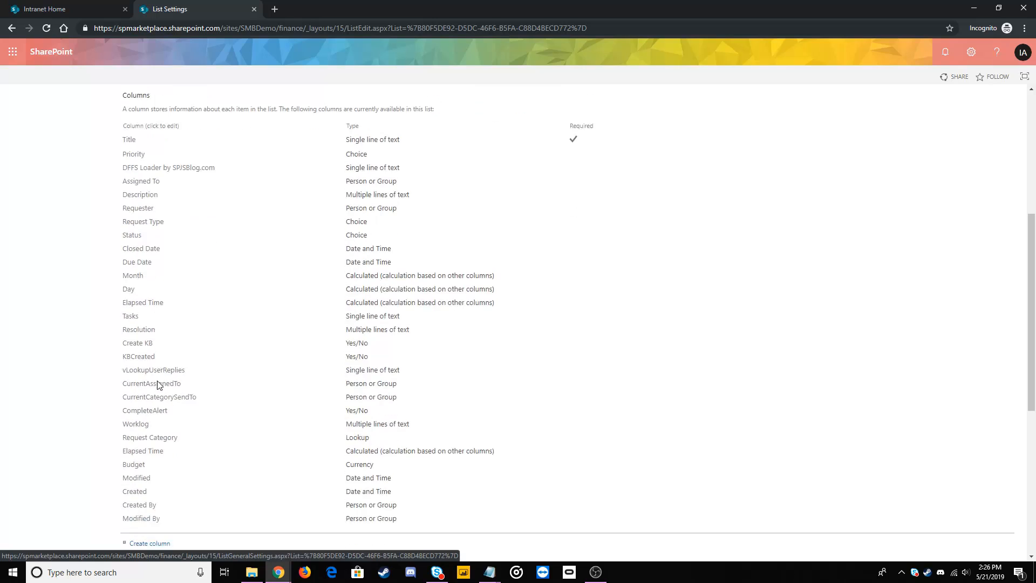
{"action": "left_click_drag", "start_coordinate": [154, 379], "coordinate": [123, 383]}
{"action": "left_click_drag", "start_coordinate": [372, 380], "coordinate": [345, 380]}
{"action": "left_click", "coordinate": [390, 380]}
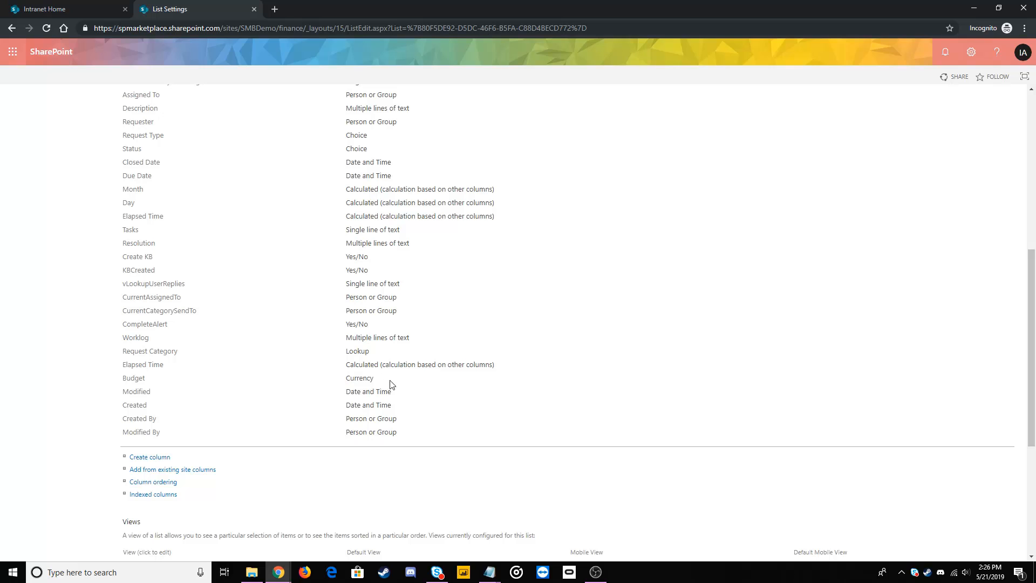
{"action": "scroll", "coordinate": [390, 384], "scroll_direction": "up", "scroll_amount": 7}
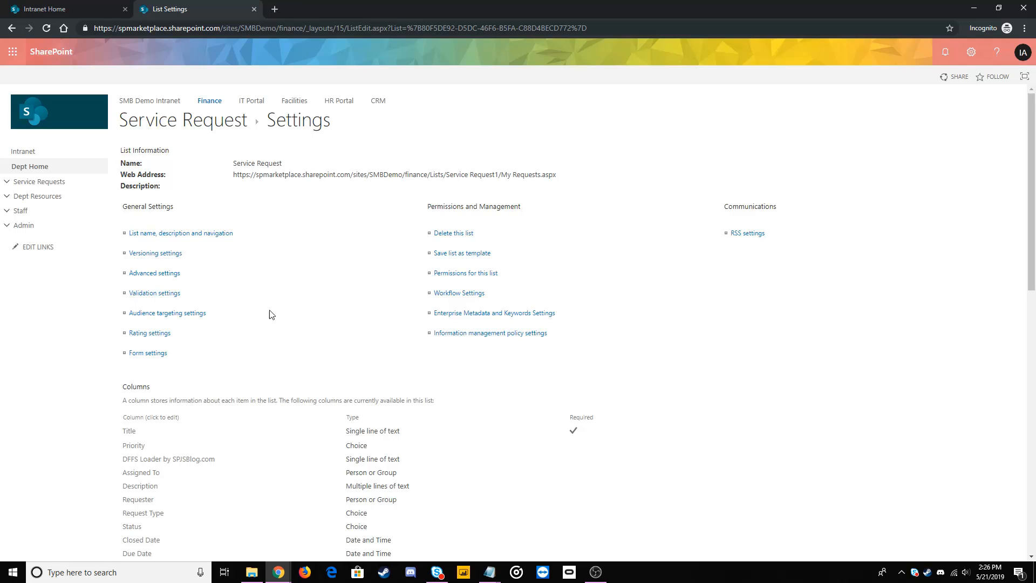
- Edit the list's All Items view to display the Budget column and save the view
{"action": "scroll", "coordinate": [263, 382], "scroll_direction": "down", "scroll_amount": 5}
{"action": "scroll", "coordinate": [263, 382], "scroll_direction": "down", "scroll_amount": 7}
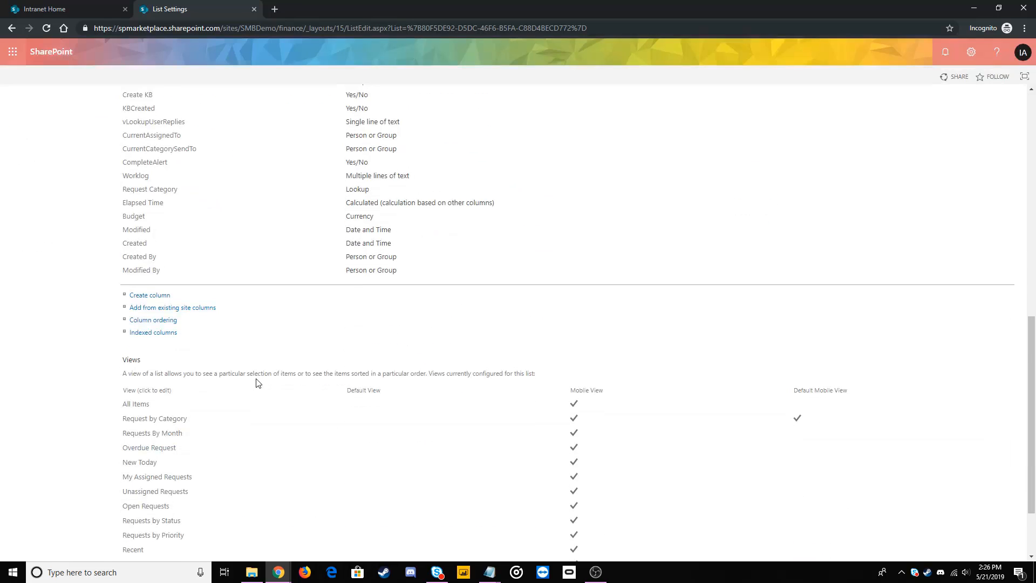
{"action": "left_click", "coordinate": [132, 311]}
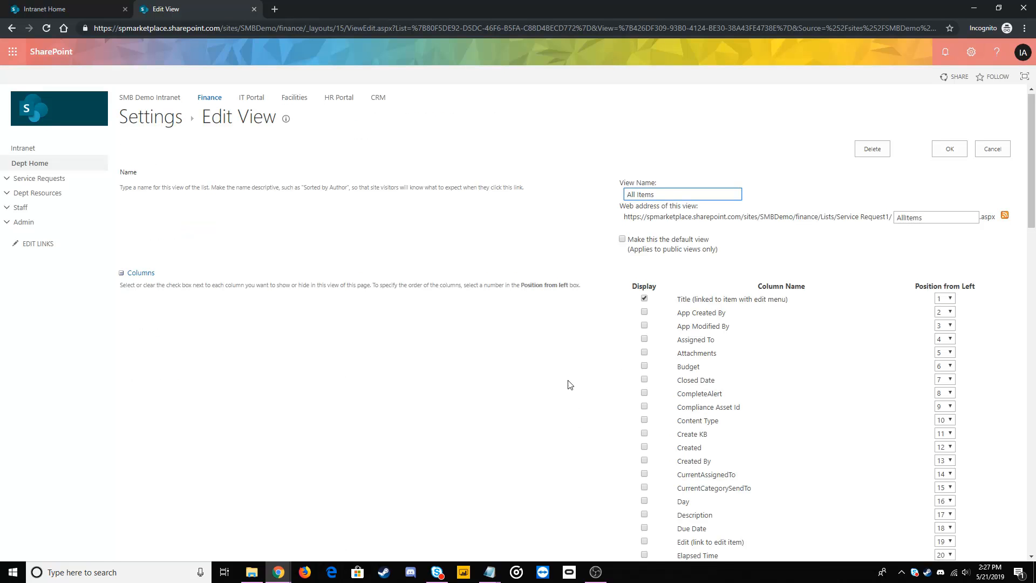
{"action": "scroll", "coordinate": [571, 382], "scroll_direction": "down", "scroll_amount": 3}
{"action": "scroll", "coordinate": [619, 327], "scroll_direction": "down", "scroll_amount": 4}
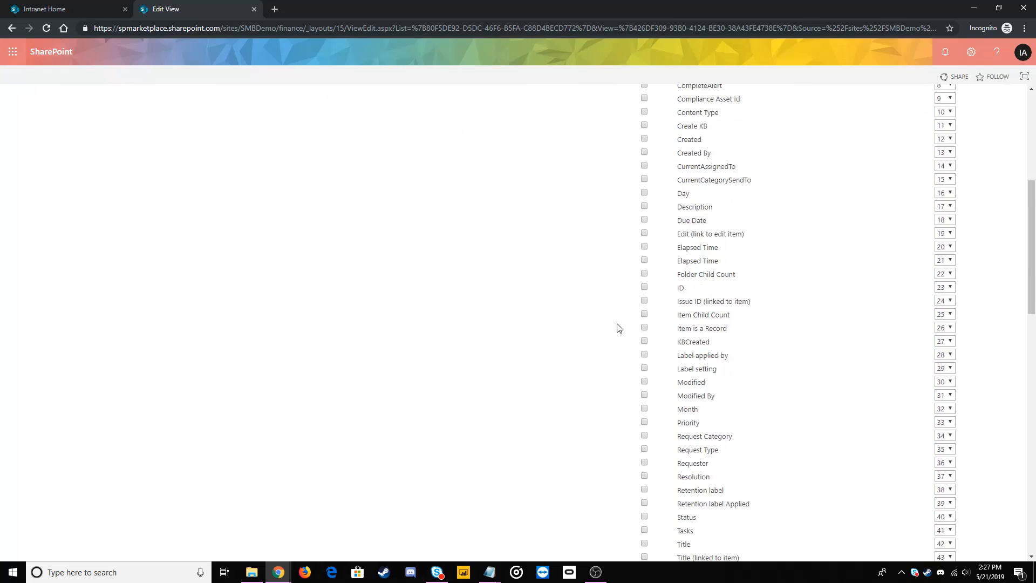
{"action": "scroll", "coordinate": [618, 327], "scroll_direction": "down", "scroll_amount": 1}
{"action": "scroll", "coordinate": [619, 328], "scroll_direction": "up", "scroll_amount": 2}
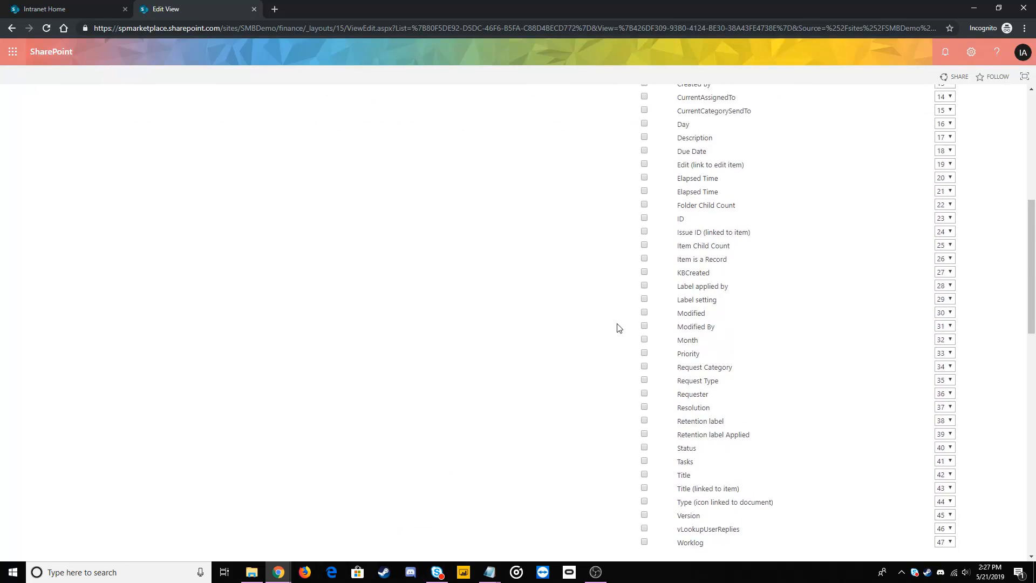
{"action": "scroll", "coordinate": [619, 328], "scroll_direction": "up", "scroll_amount": 2}
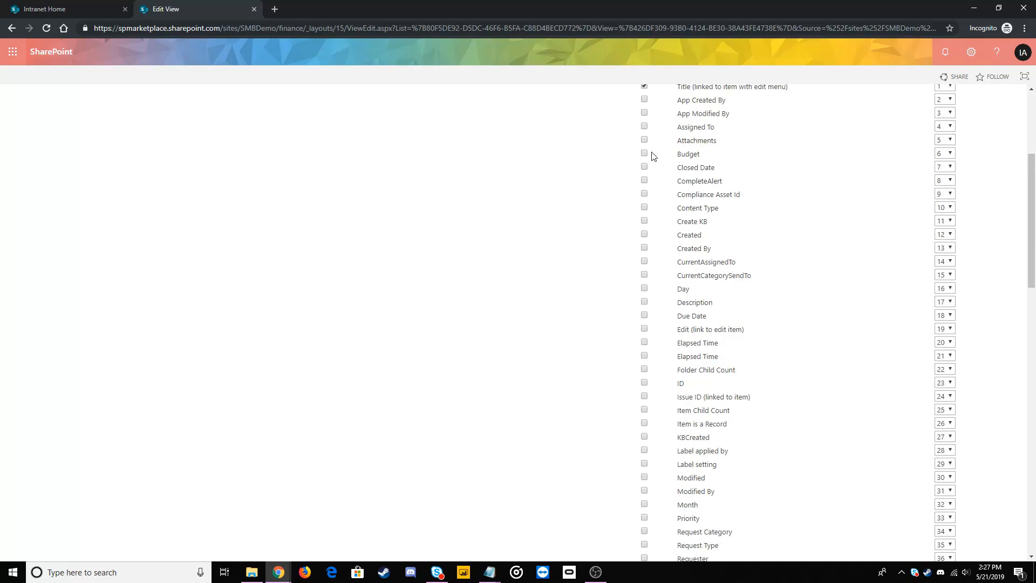
{"action": "left_click", "coordinate": [645, 154]}
{"action": "scroll", "coordinate": [875, 247], "scroll_direction": "up", "scroll_amount": 5}
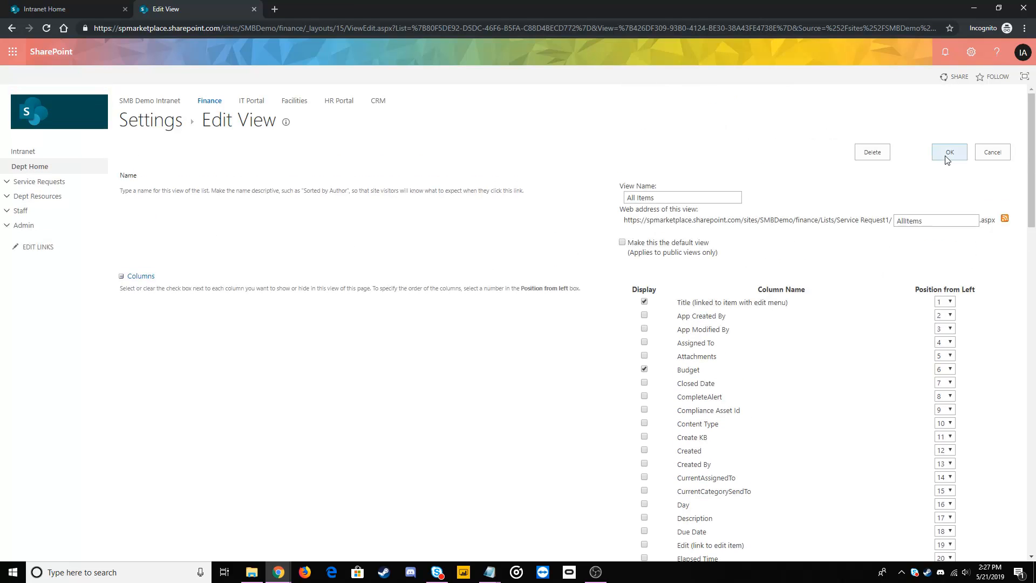
{"action": "left_click", "coordinate": [949, 152]}
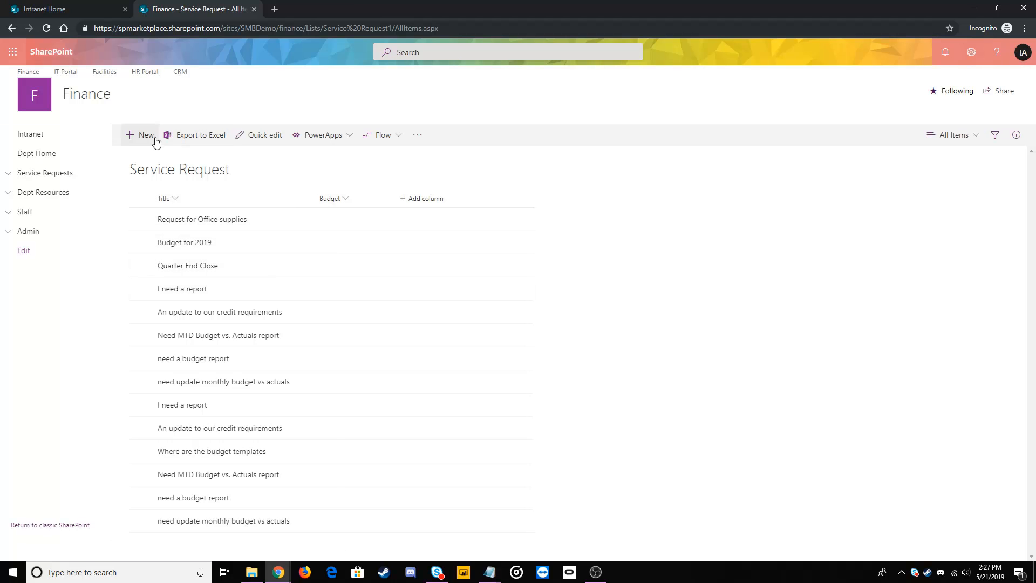
- Set the Budget of the "Request for Office supplies" item to 100 in quick edit and exit quick edit
{"action": "left_click", "coordinate": [259, 135]}
{"action": "left_click", "coordinate": [323, 200]}
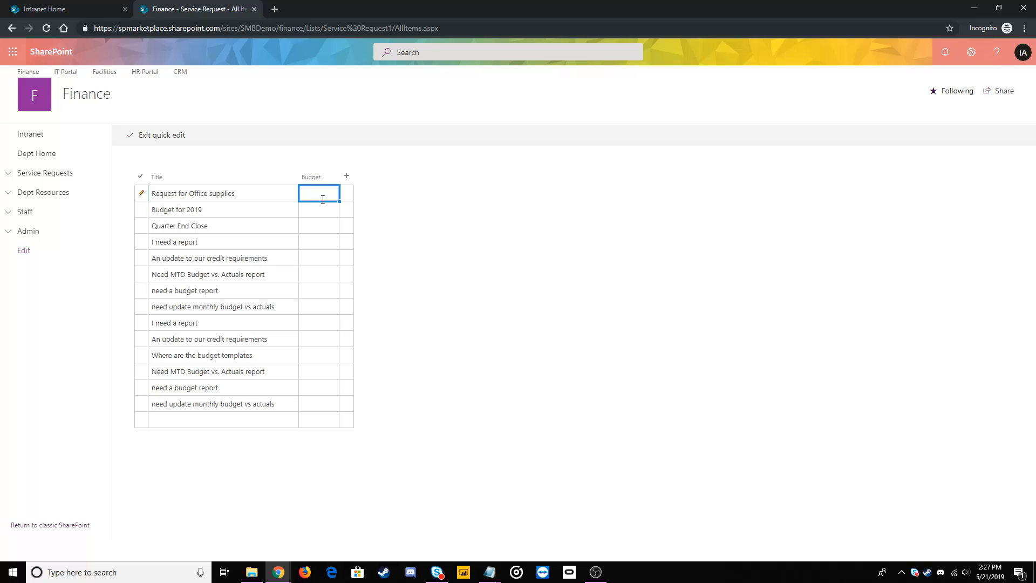
{"action": "type", "text": "100"}
{"action": "left_click", "coordinate": [172, 135]}
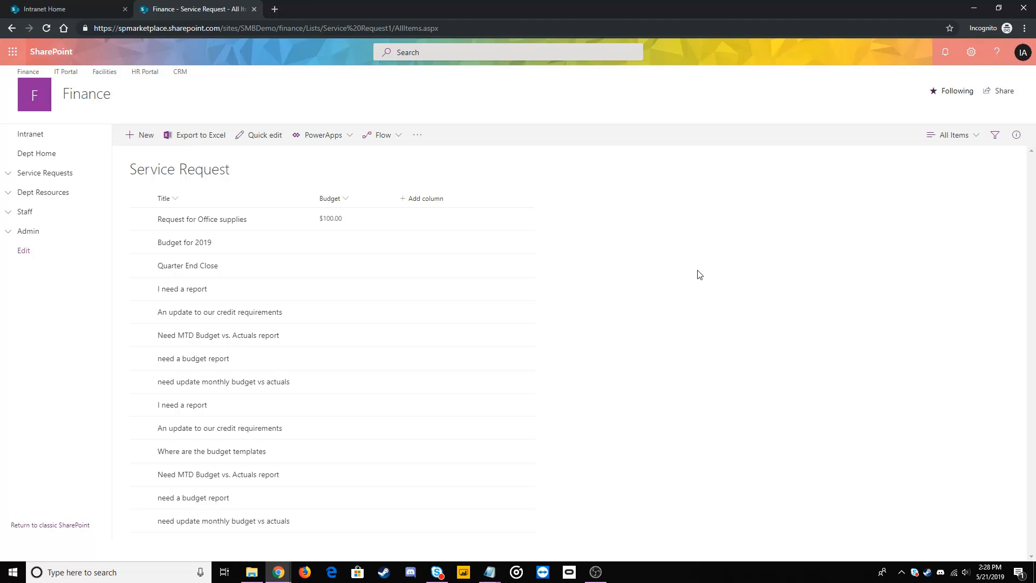
- Open the Budget column from the Service Request list's settings and delete it permanently, including its stored data
{"action": "left_click", "coordinate": [972, 52]}
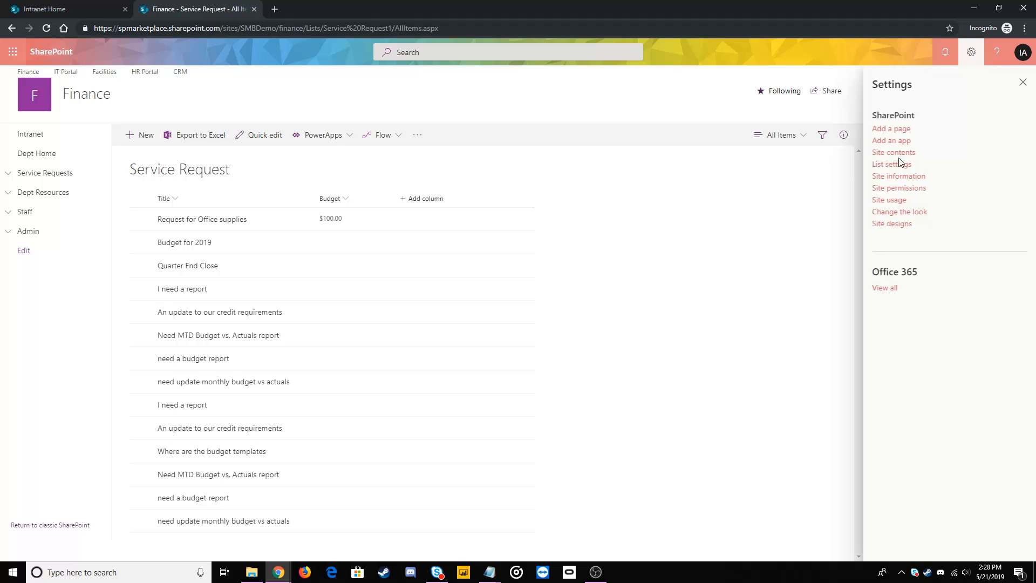
{"action": "left_click", "coordinate": [891, 165]}
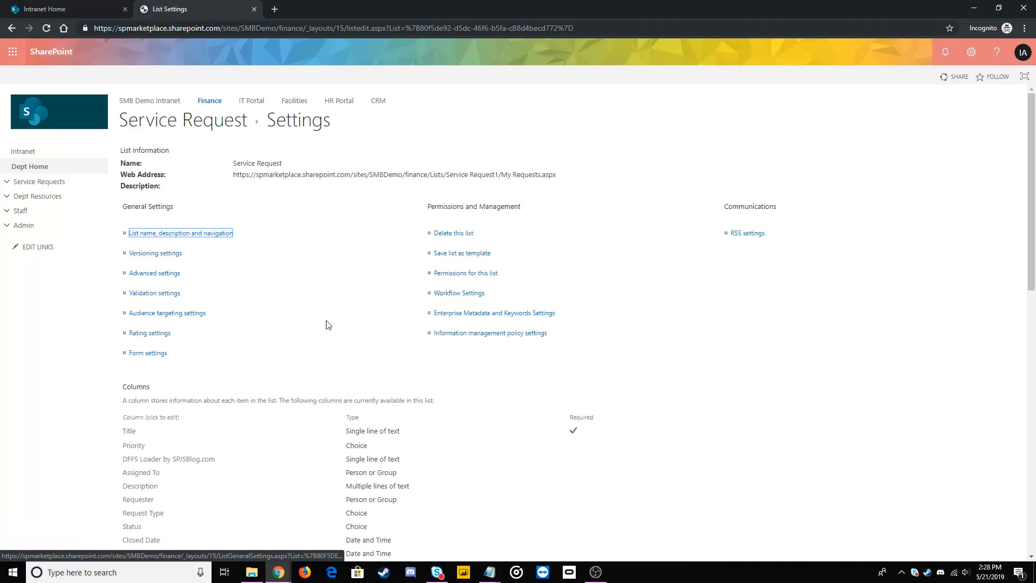
{"action": "scroll", "coordinate": [328, 324], "scroll_direction": "down", "scroll_amount": 6}
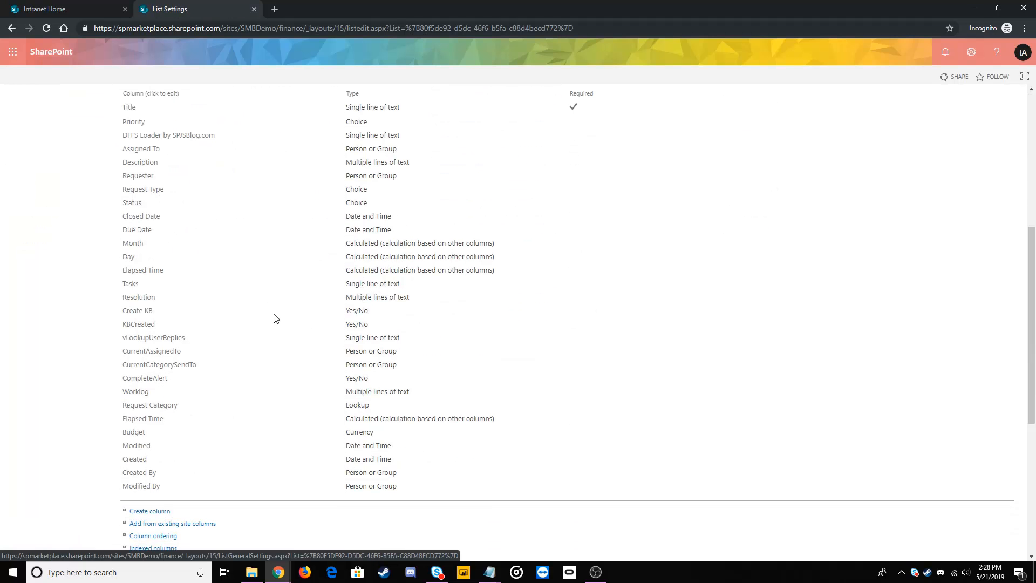
{"action": "left_click", "coordinate": [135, 434]}
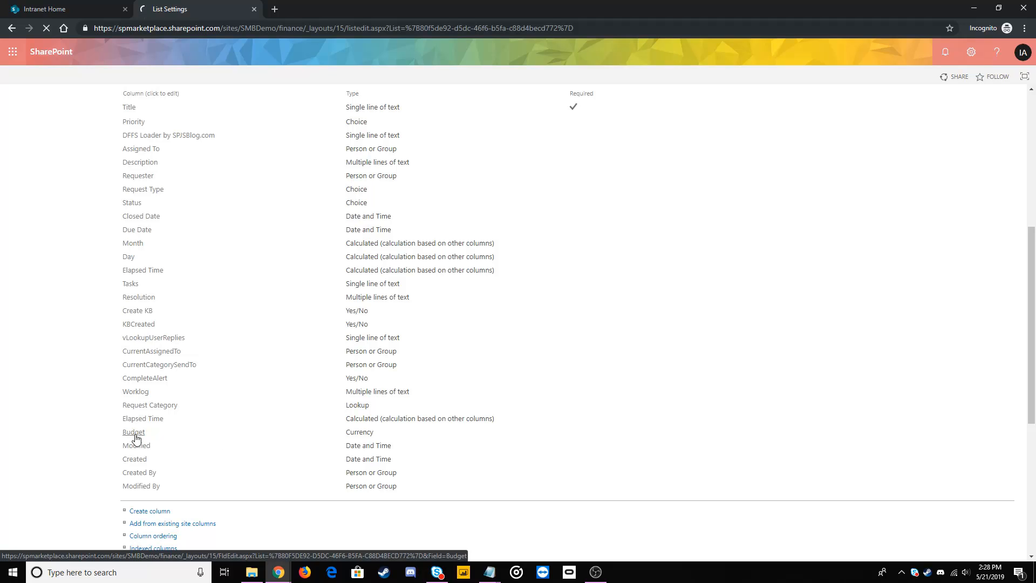
{"action": "scroll", "coordinate": [138, 438], "scroll_direction": "down", "scroll_amount": 3}
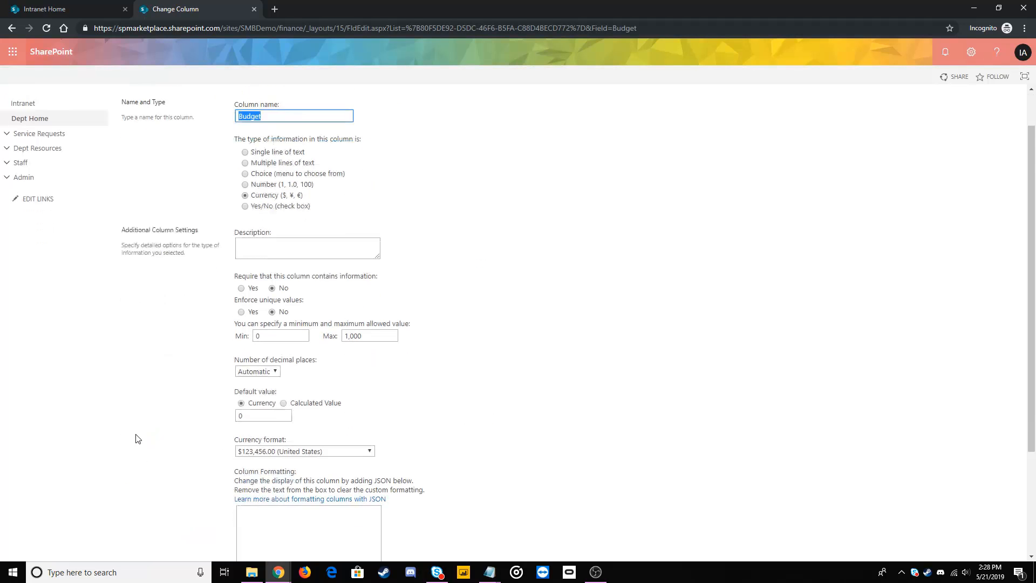
{"action": "scroll", "coordinate": [140, 438], "scroll_direction": "down", "scroll_amount": 1}
{"action": "left_click", "coordinate": [872, 502]}
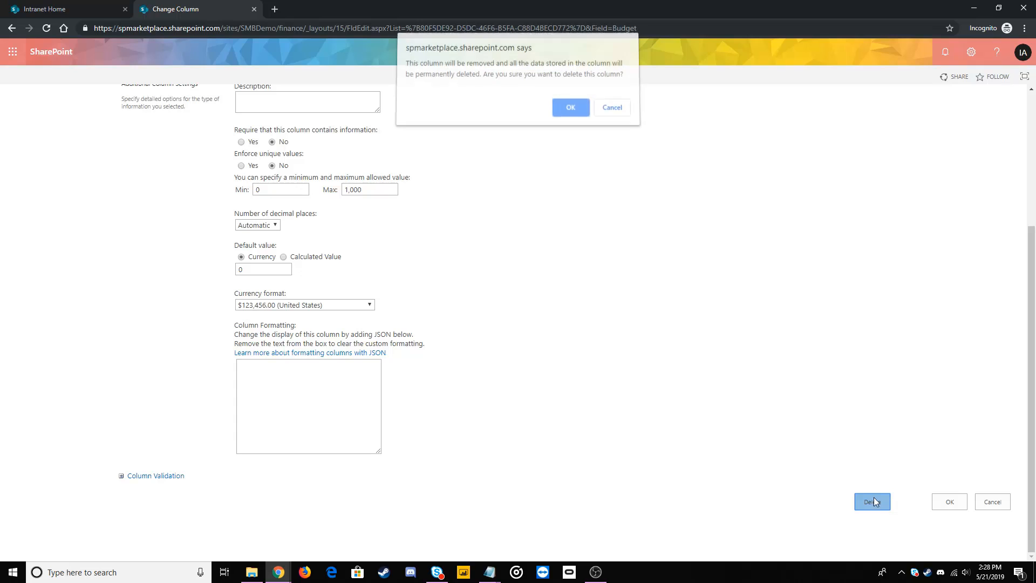
{"action": "left_click", "coordinate": [565, 111]}
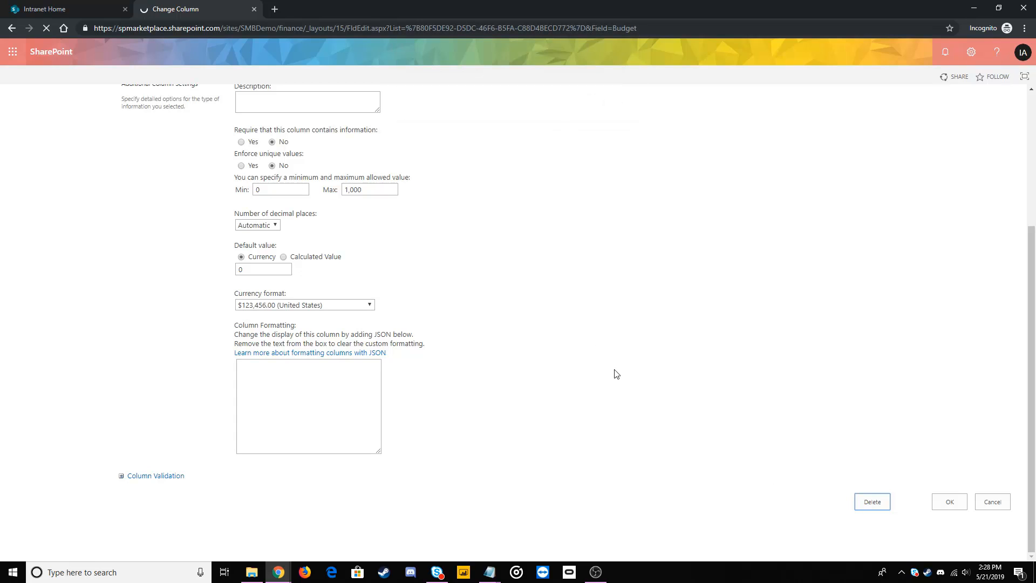
- Check the Service Request list's remaining columns and return to the Intranet Home page
{"action": "scroll", "coordinate": [231, 342], "scroll_direction": "down", "scroll_amount": 5}
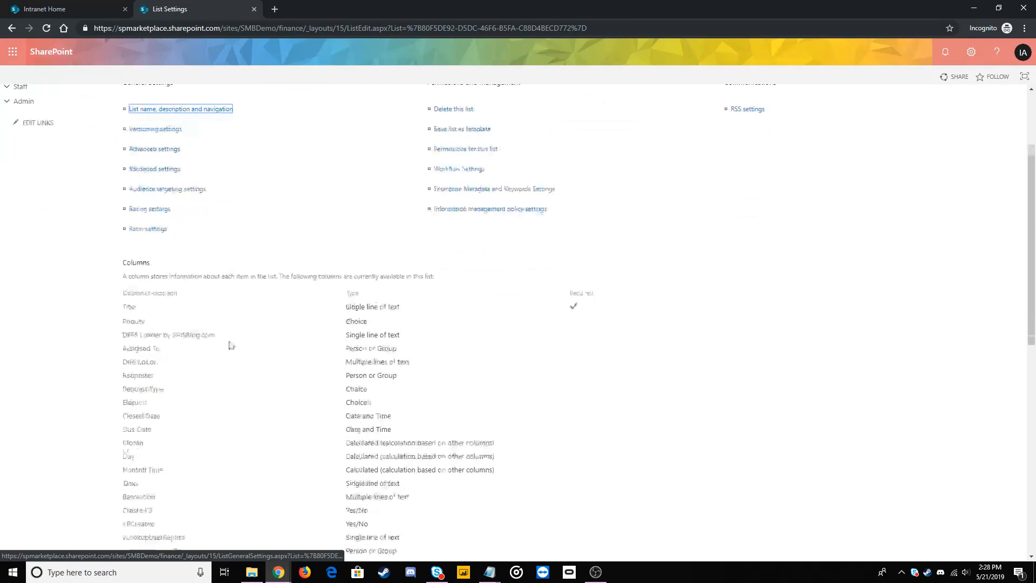
{"action": "scroll", "coordinate": [224, 363], "scroll_direction": "up", "scroll_amount": 4}
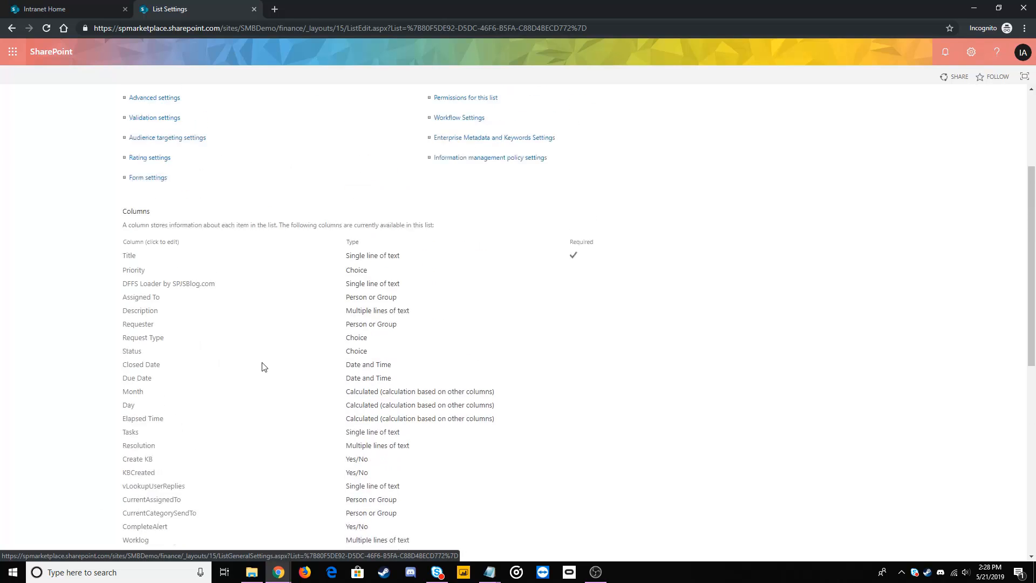
{"action": "scroll", "coordinate": [281, 381], "scroll_direction": "up", "scroll_amount": 1}
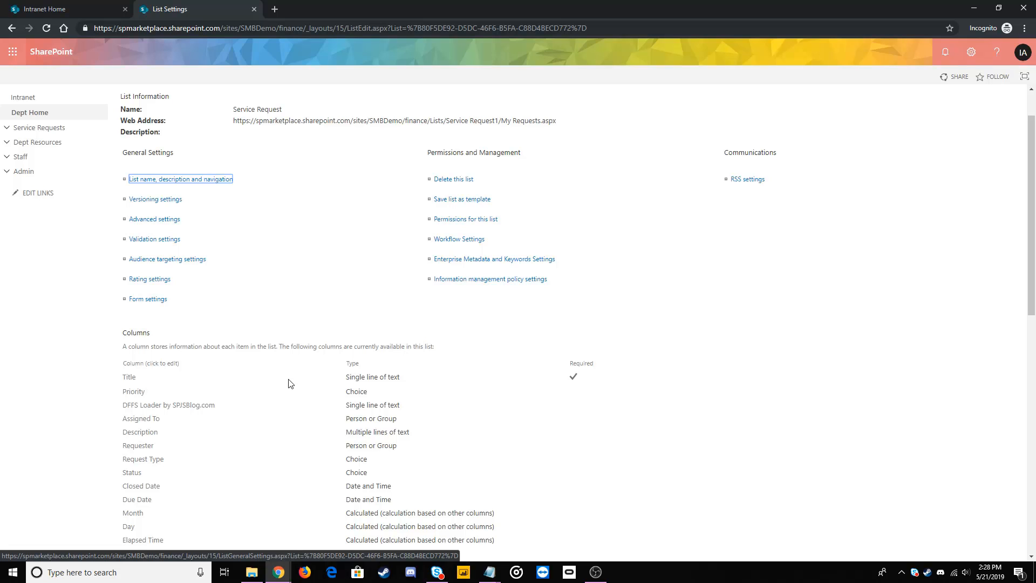
{"action": "left_click", "coordinate": [76, 10]}
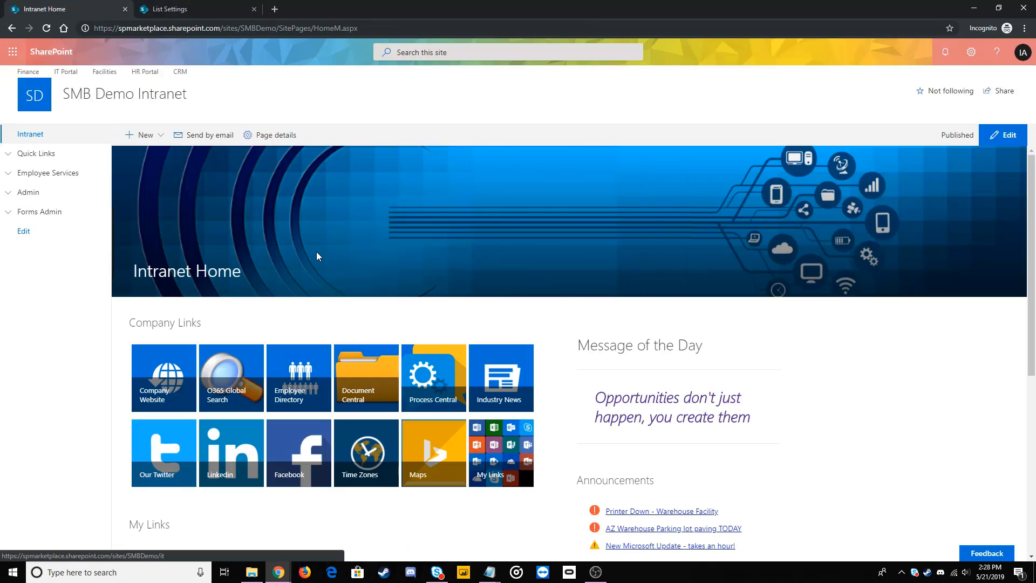